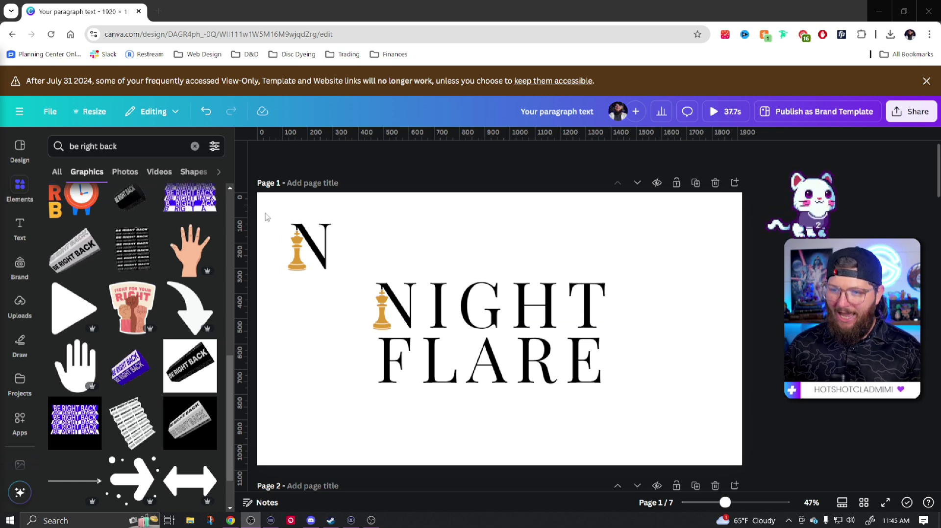
# Select Page 1 and scroll down to Page 3 with the gold NIGHTFLARE frame
pyautogui.moveTo(272, 215); pyautogui.dragTo(424, 245)
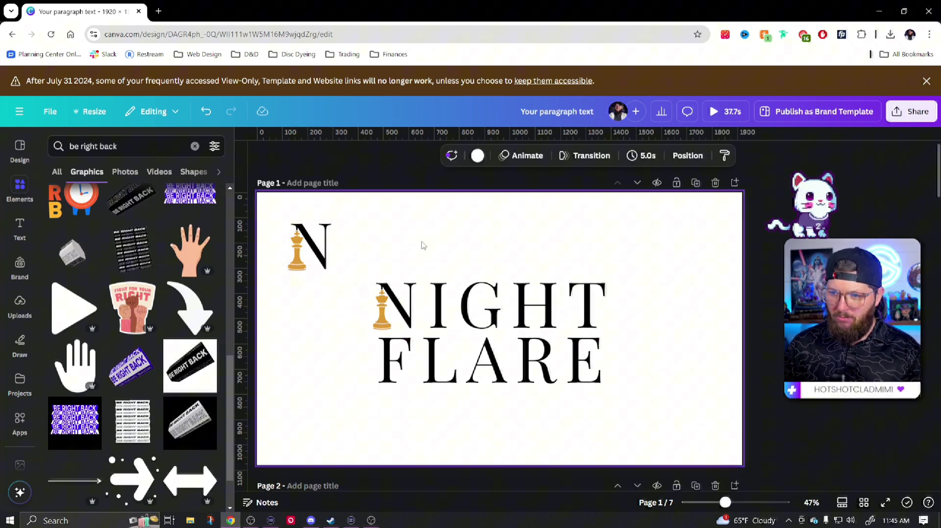
pyautogui.scroll(-5, 714, 284)
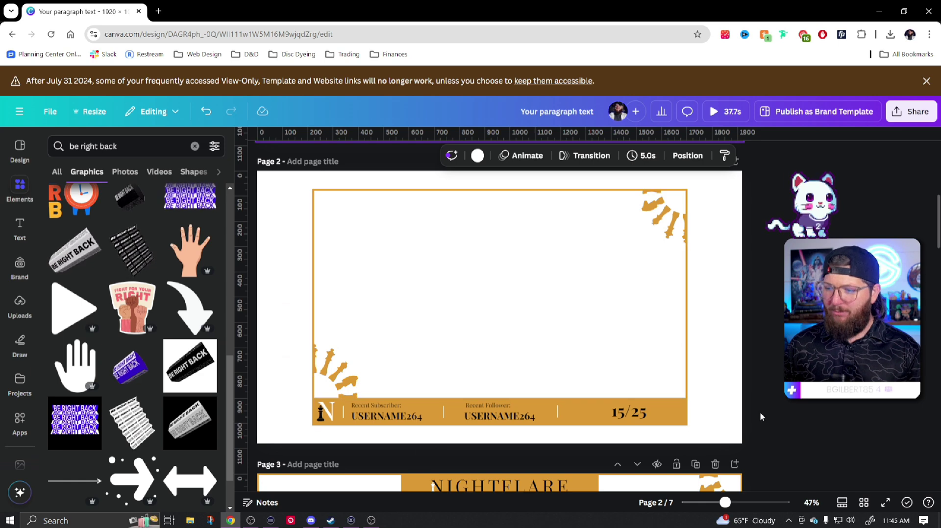
pyautogui.scroll(-5, 758, 373)
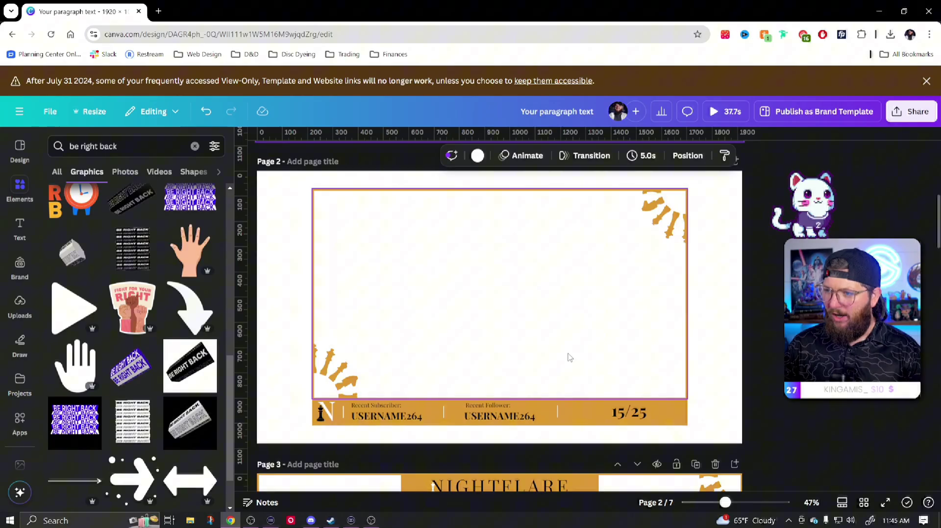
pyautogui.scroll(-3, 499, 313)
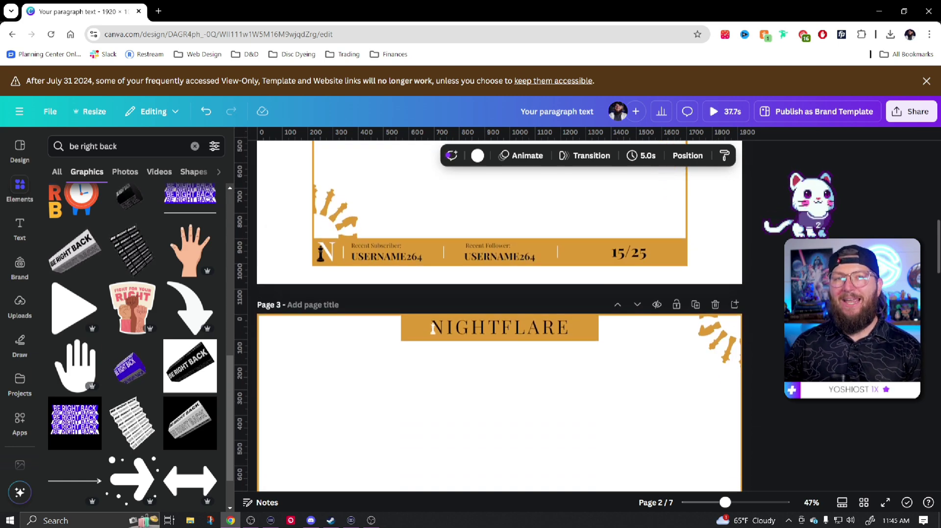
pyautogui.scroll(-3, 499, 313)
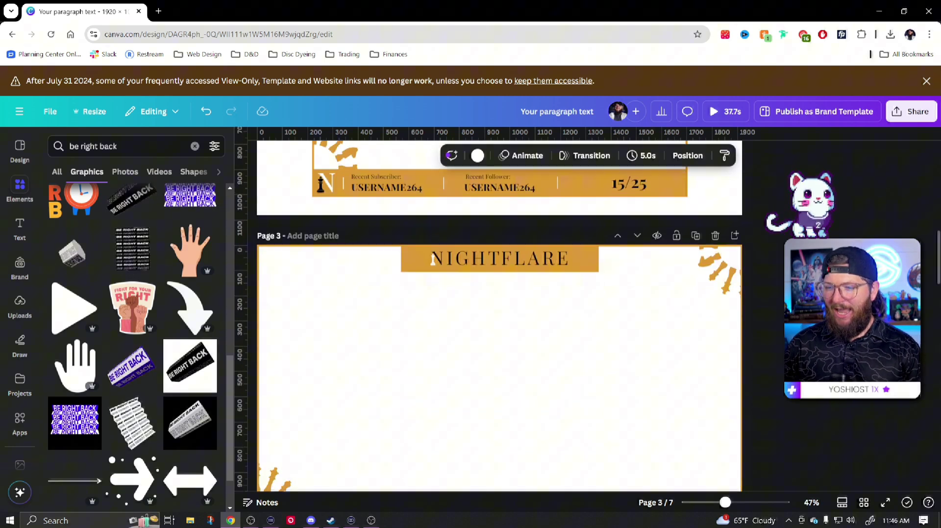
pyautogui.scroll(1, 499, 314)
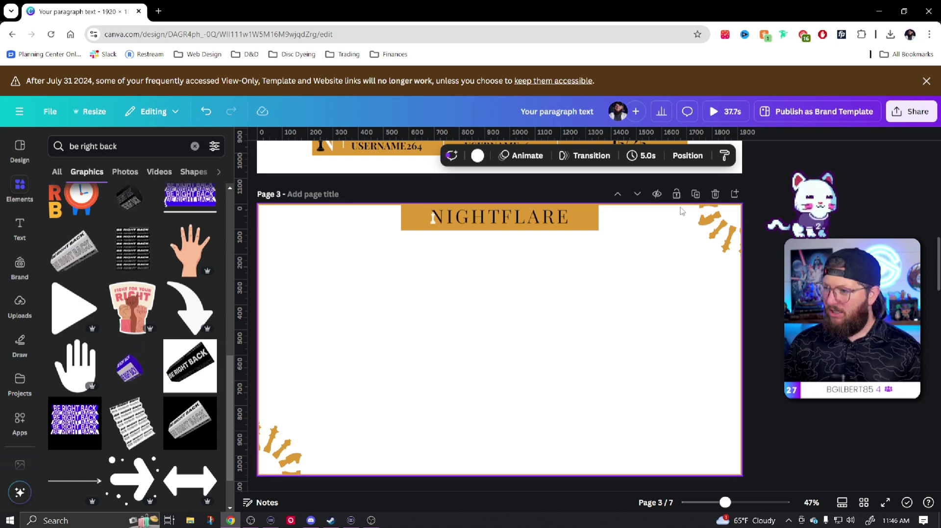
# Duplicate the NIGHTFLARE frame page with Ctrl+D and scroll to the new Page 4
pyautogui.hotkey('ctrl', 'd')
pyautogui.scroll(6, 506, 273)
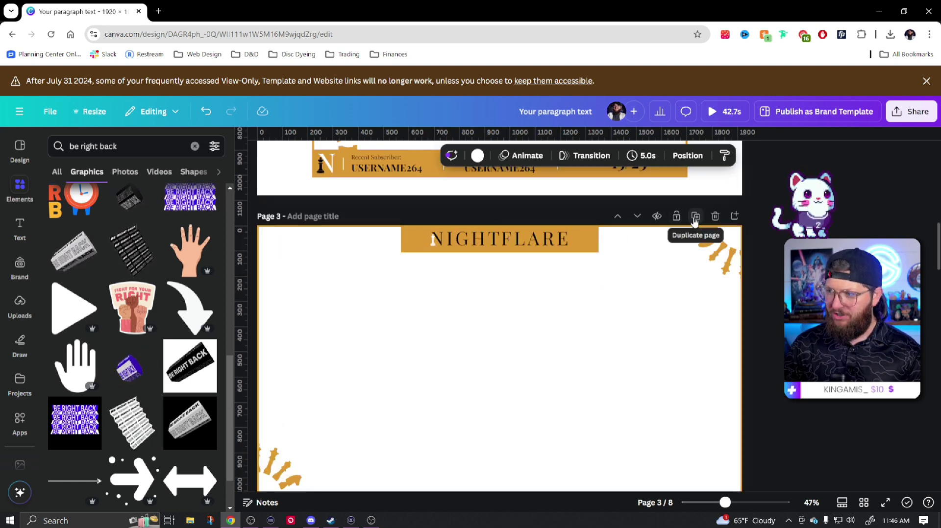
pyautogui.scroll(-5, 539, 314)
pyautogui.scroll(-2, 641, 325)
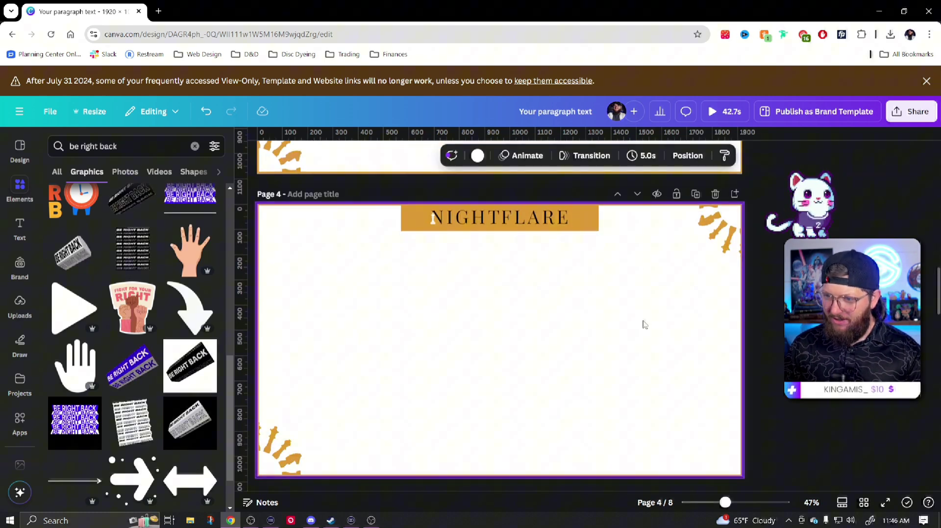
pyautogui.scroll(1, 499, 314)
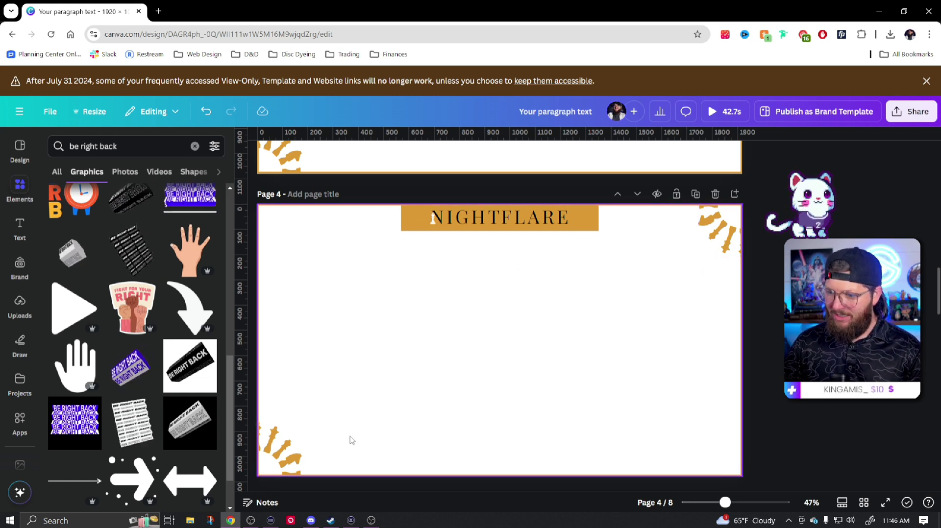
# Set Page 4's background colour to black from Document colors
pyautogui.click(561, 336)
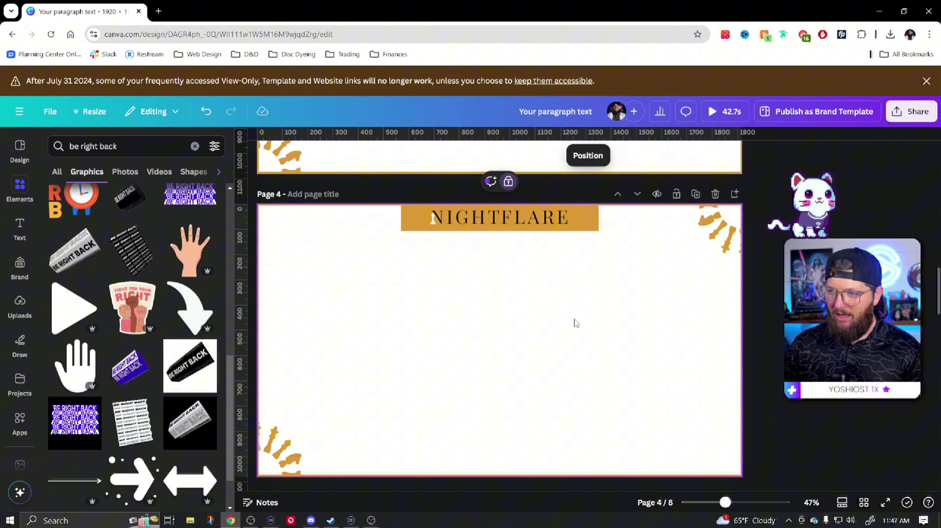
pyautogui.moveTo(379, 329); pyautogui.dragTo(500, 367)
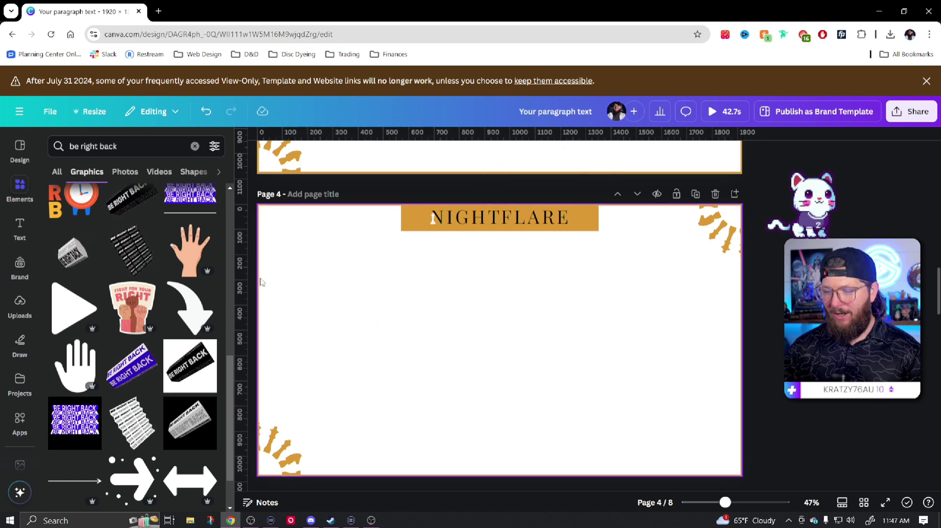
pyautogui.click(478, 321)
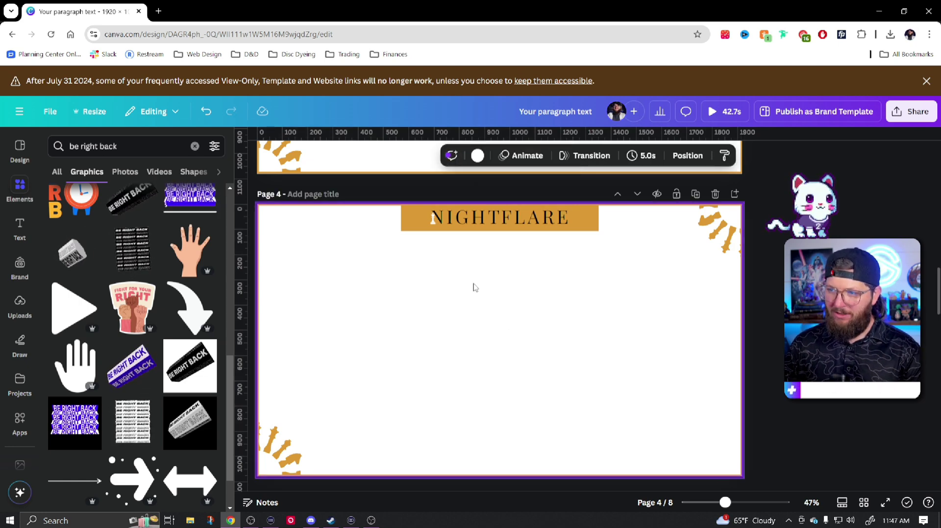
pyautogui.click(477, 156)
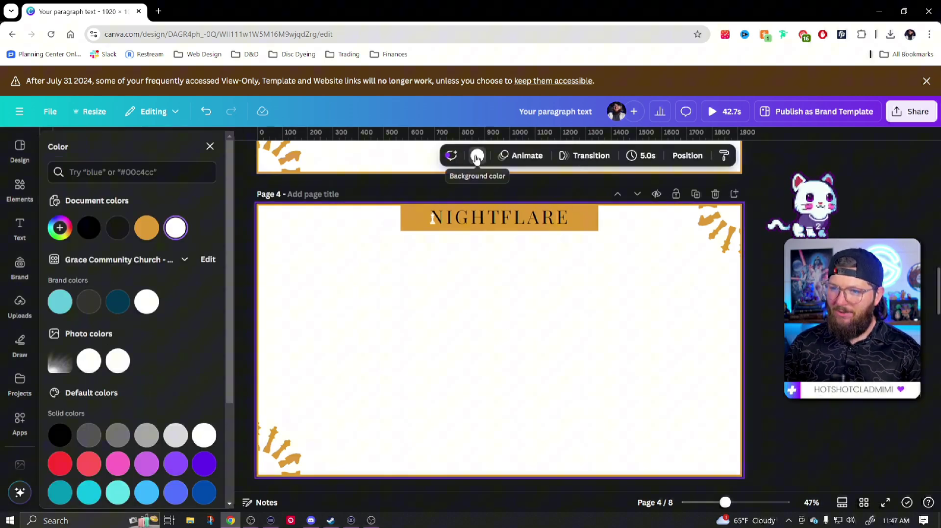
pyautogui.click(91, 230)
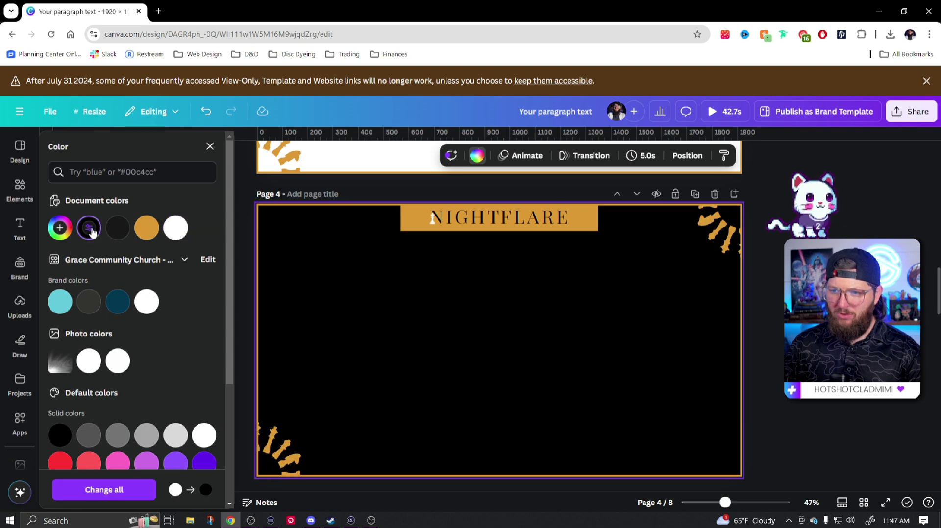
pyautogui.click(246, 244)
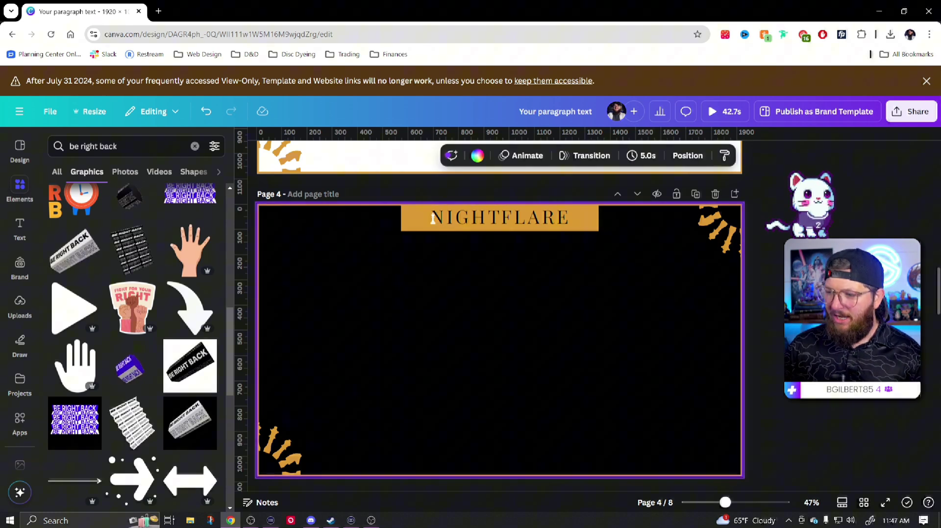
# Deselect Page 4 and close the elements panel to widen the canvas
pyautogui.click(434, 218)
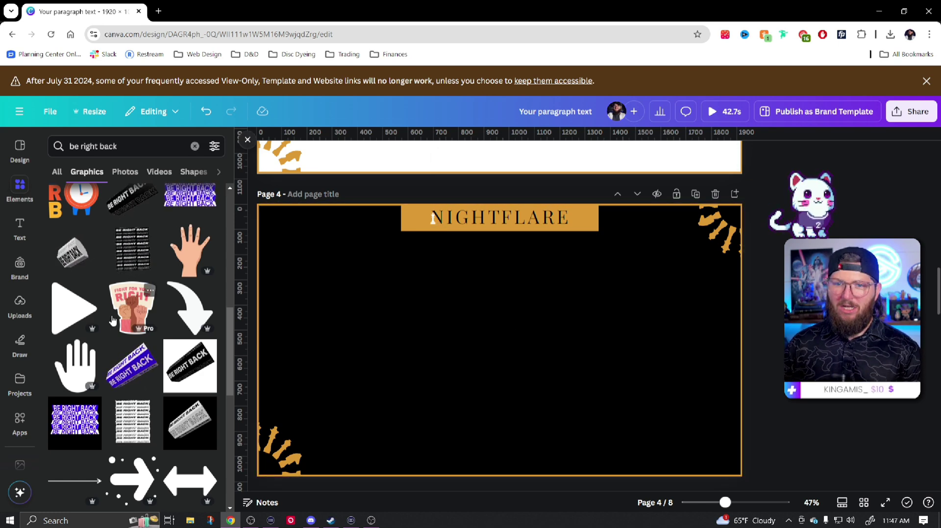
pyautogui.scroll(5, 129, 306)
pyautogui.scroll(4, 132, 301)
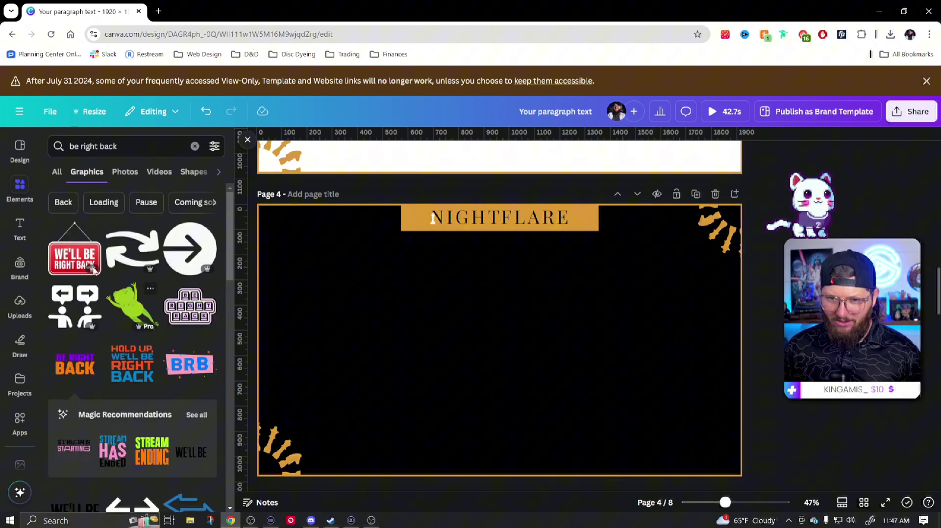
pyautogui.click(19, 185)
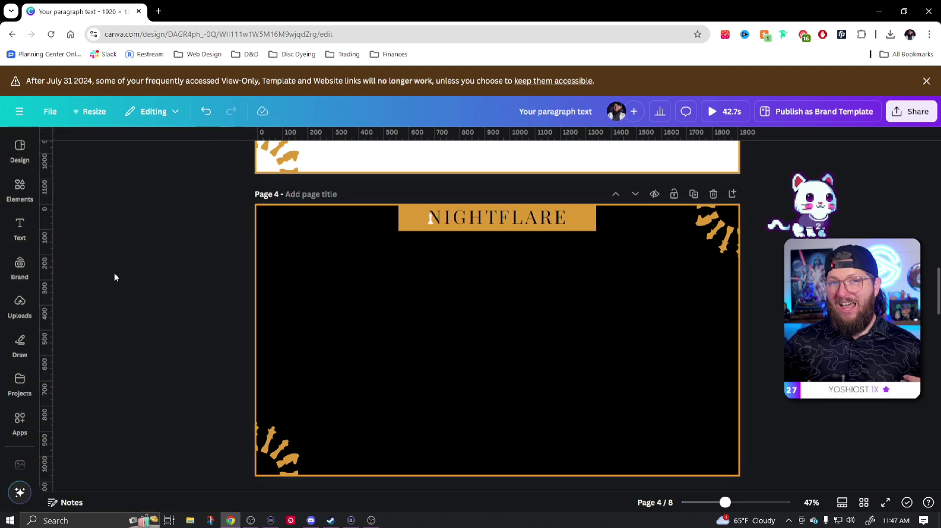
# Search graphics for 'starting soon' and centre the Stream is Starting Soon graphic on page 4
pyautogui.click(19, 187)
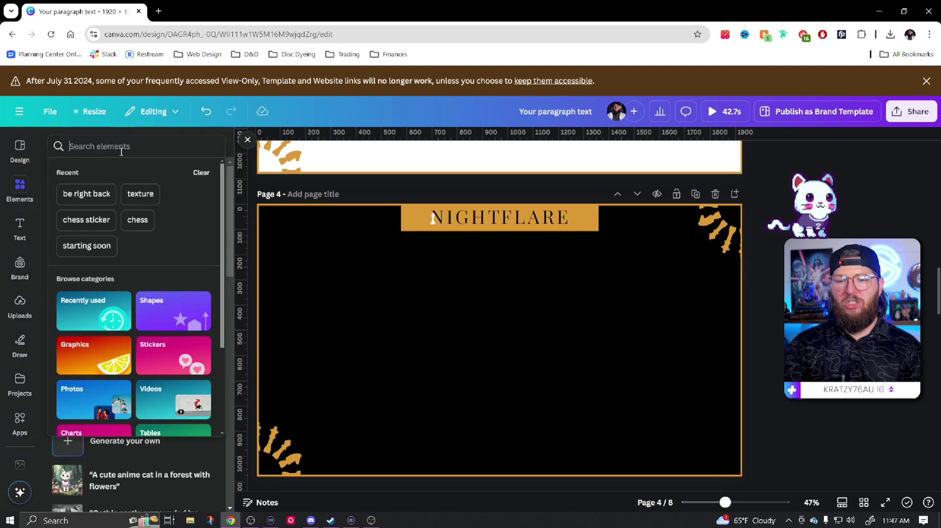
pyautogui.write('starting soon')
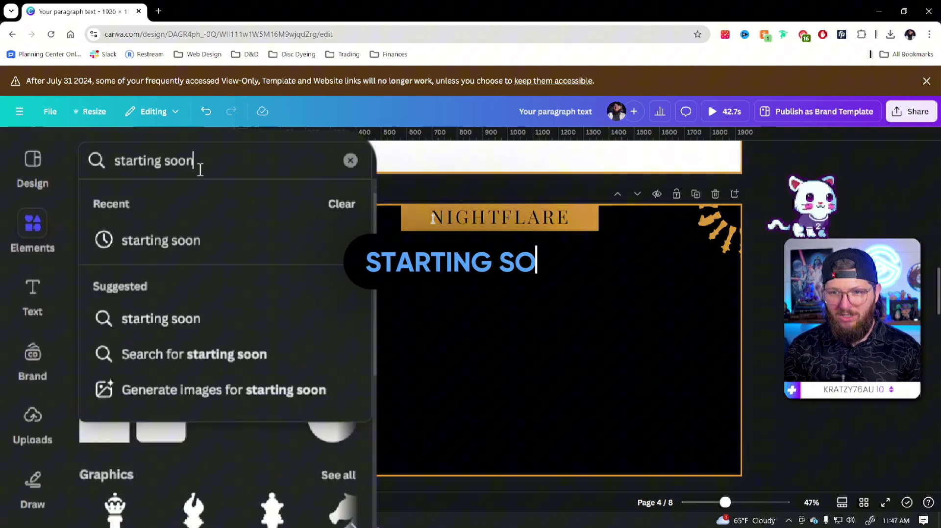
pyautogui.press('Return')
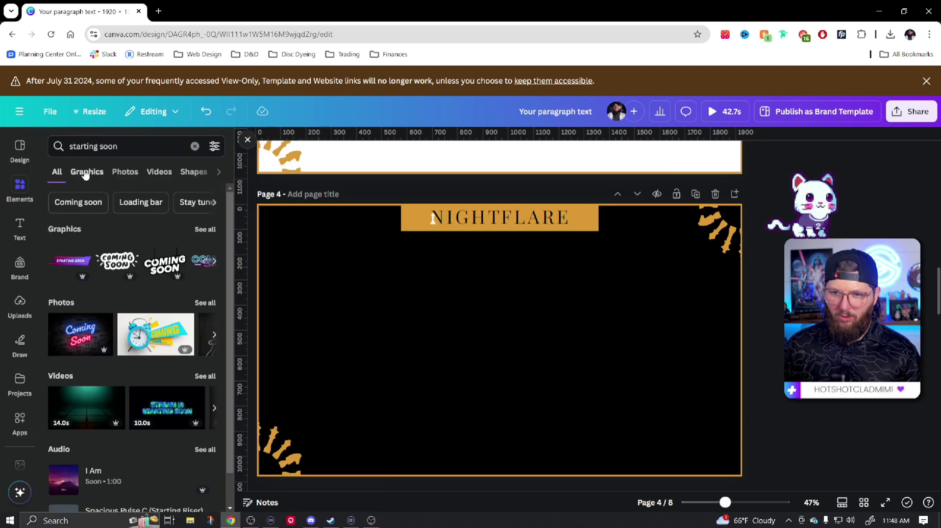
pyautogui.click(86, 172)
pyautogui.click(191, 365)
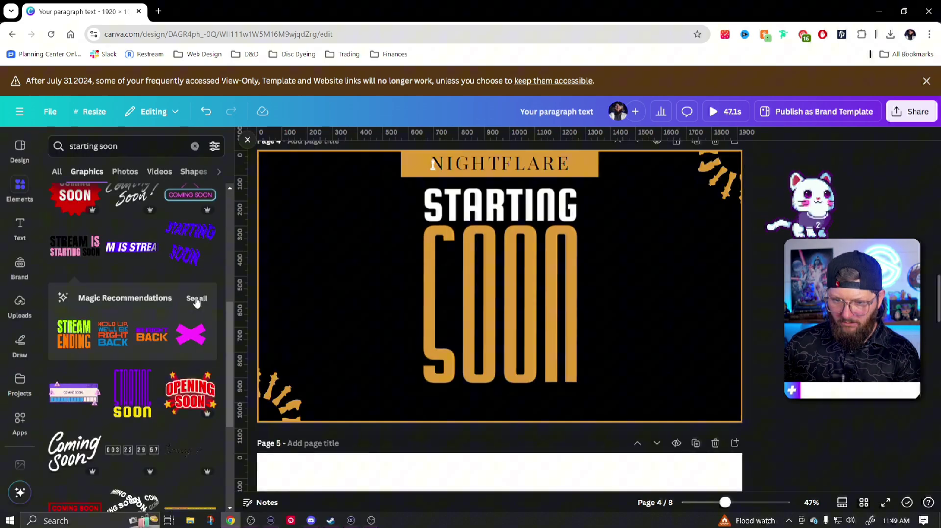
pyautogui.click(196, 300)
pyautogui.click(190, 247)
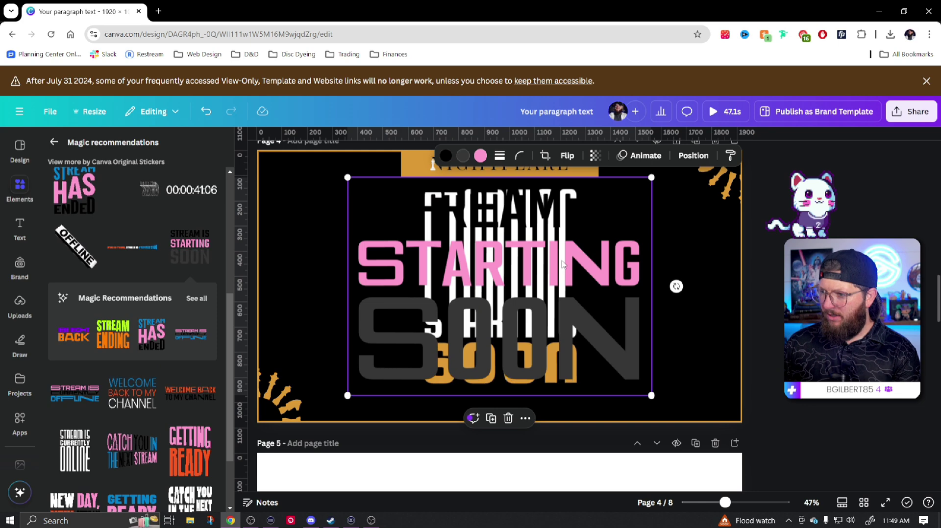
pyautogui.moveTo(562, 265)
pyautogui.mouseDown()
pyautogui.moveTo(568, 312)
pyautogui.moveTo(558, 258)
pyautogui.mouseUp()
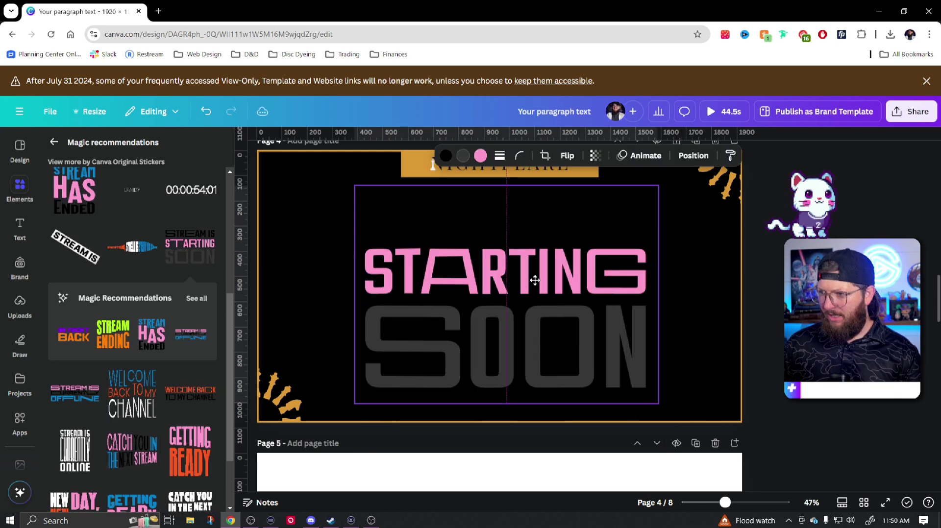
# Make STREAM IS and SOON white, STARTING gold, and shrink the title box
pyautogui.click(445, 155)
pyautogui.click(60, 257)
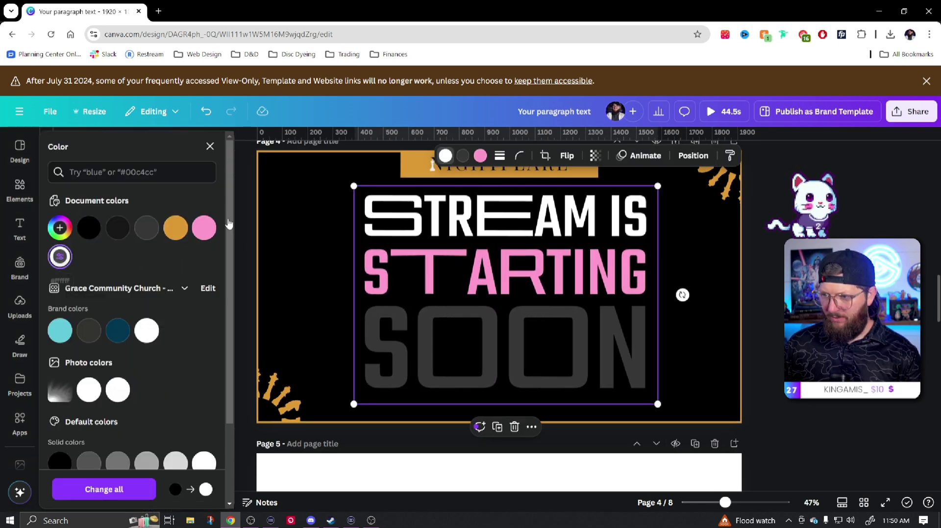
pyautogui.click(480, 156)
pyautogui.click(175, 228)
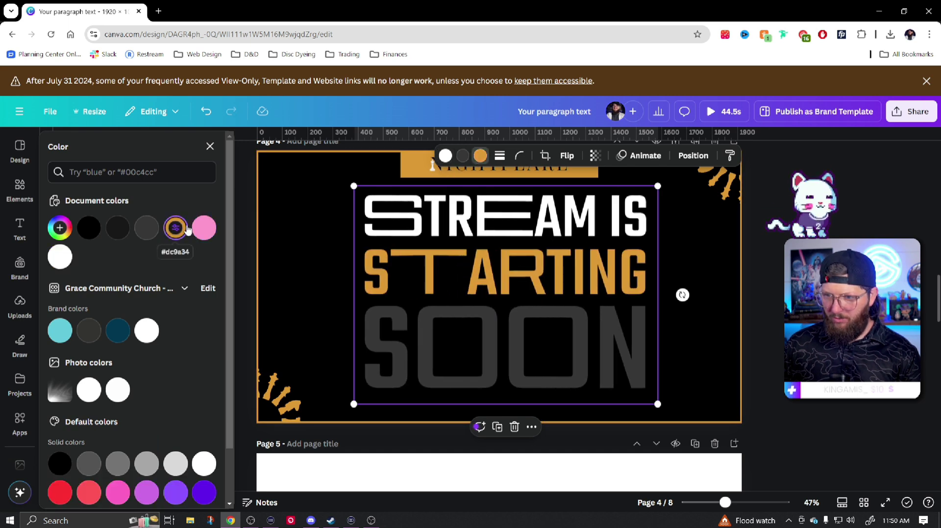
pyautogui.click(462, 156)
pyautogui.click(60, 257)
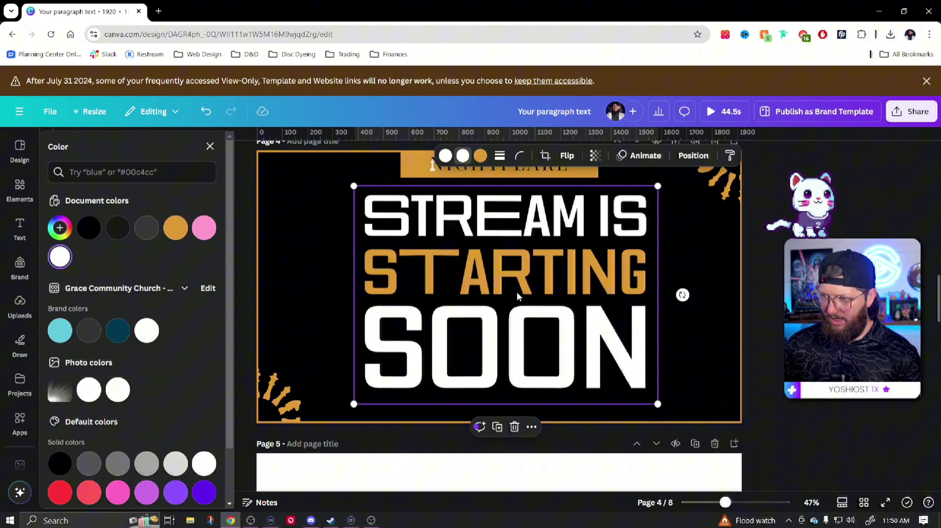
pyautogui.moveTo(658, 404); pyautogui.dragTo(621, 389)
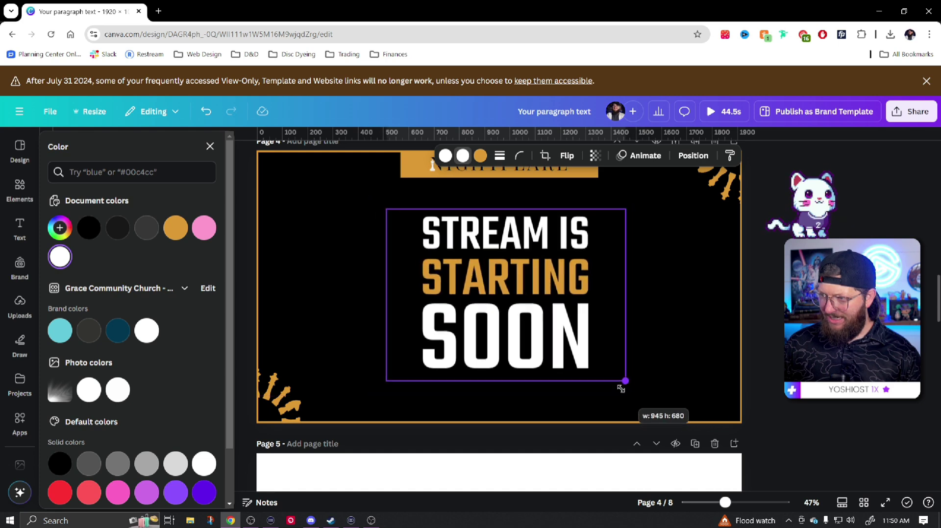
pyautogui.press('Escape')
pyautogui.press('Escape')
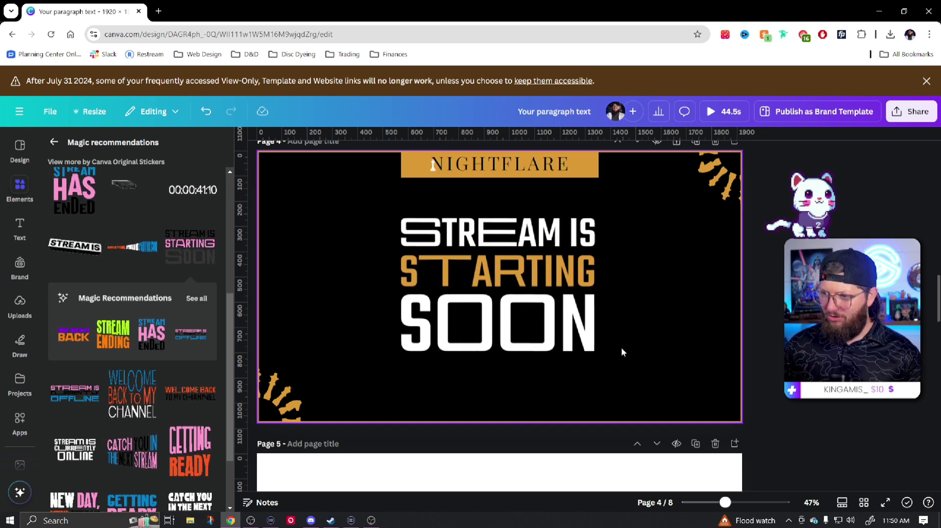
# Add a chess-players graphic from a 'chess' search, colour it white, and enlarge it to fill the page
pyautogui.click(54, 142)
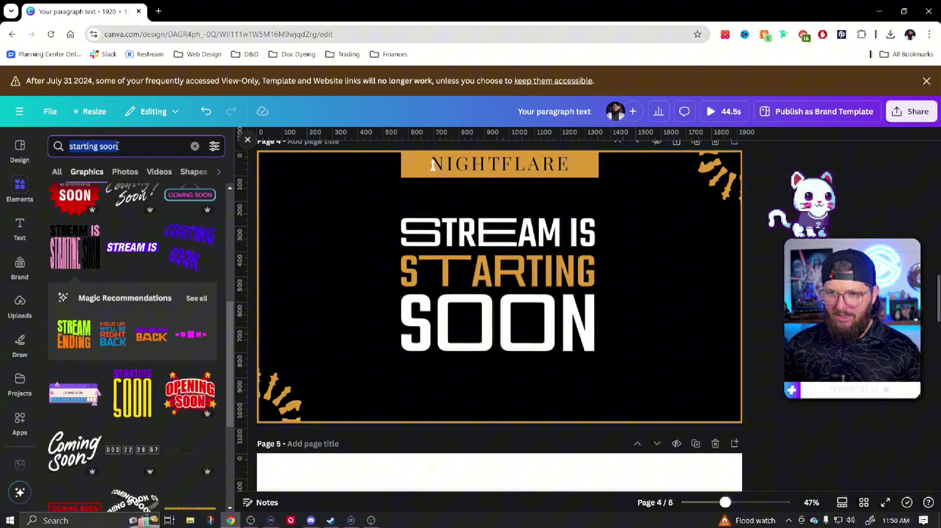
pyautogui.write('chess')
pyautogui.press('Return')
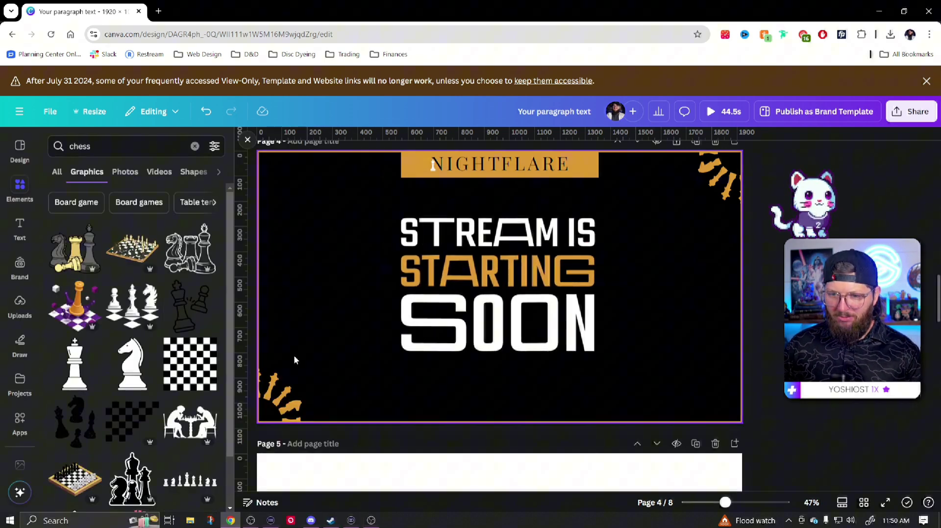
pyautogui.scroll(-1, 132, 319)
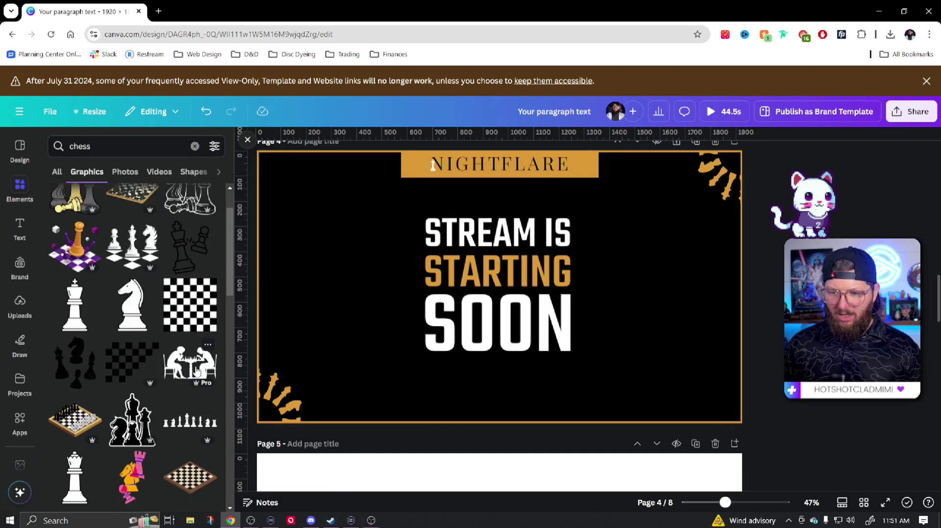
pyautogui.moveTo(190, 362); pyautogui.dragTo(521, 306)
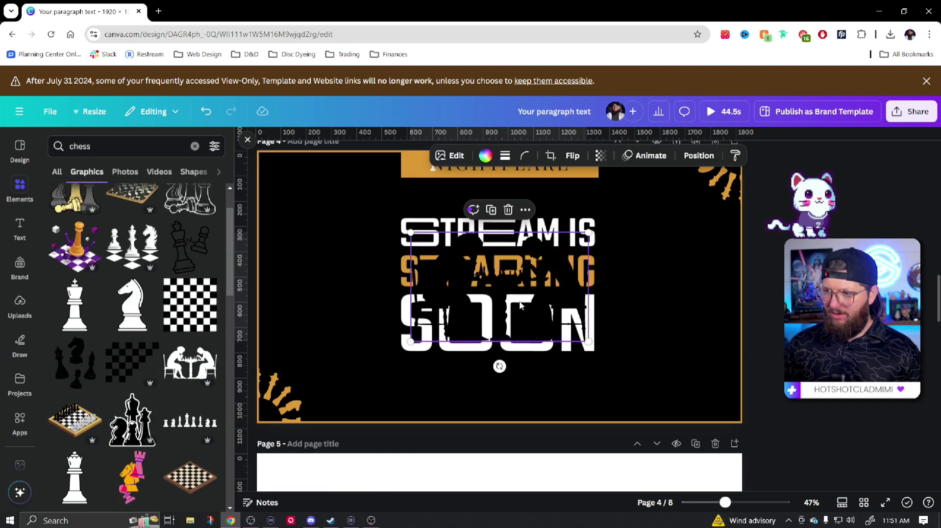
pyautogui.click(485, 156)
pyautogui.click(171, 232)
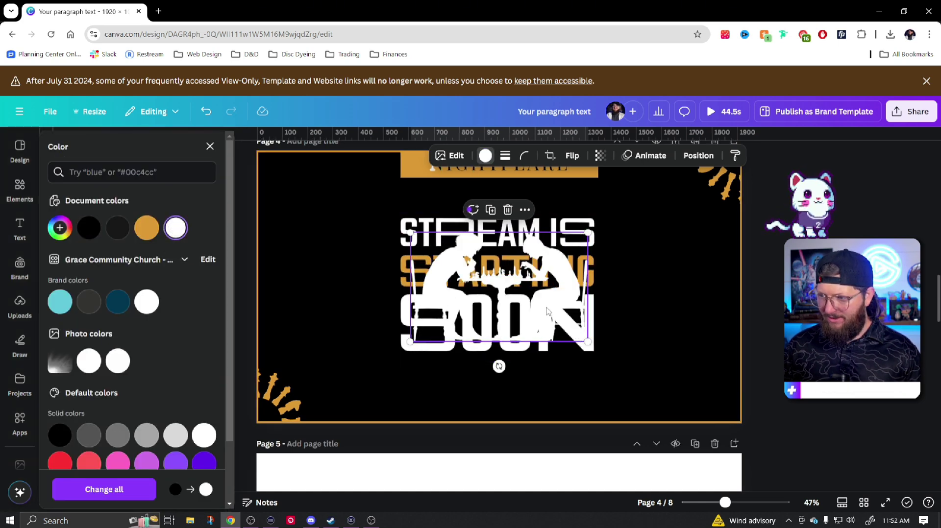
pyautogui.moveTo(548, 312); pyautogui.dragTo(415, 386)
pyautogui.moveTo(455, 308); pyautogui.dragTo(752, 212)
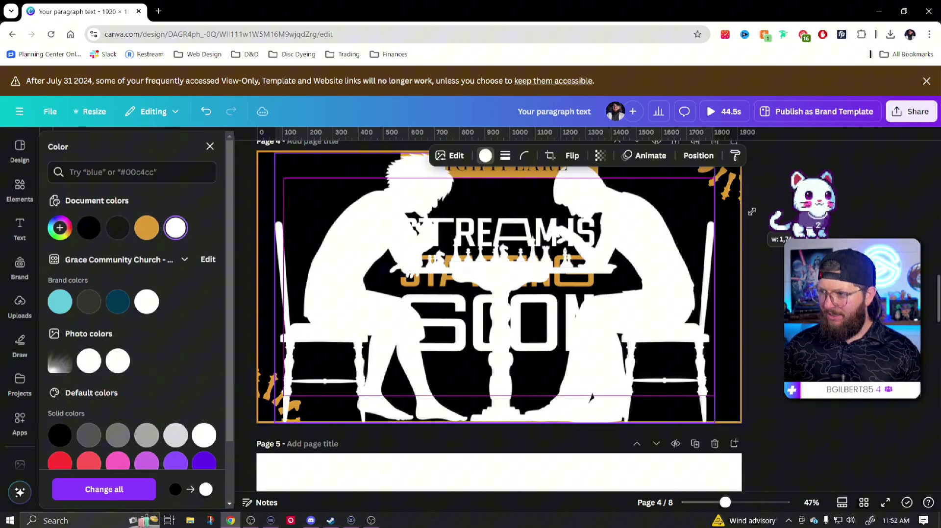
# Send the chess silhouette behind the title and set its transparency to 10
pyautogui.click(698, 156)
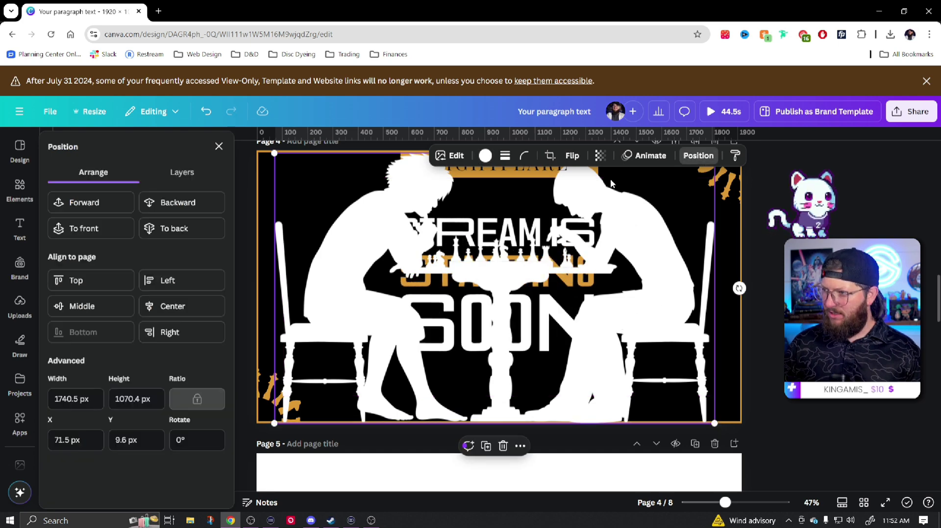
pyautogui.click(174, 228)
pyautogui.click(600, 156)
pyautogui.moveTo(624, 199); pyautogui.dragTo(554, 208)
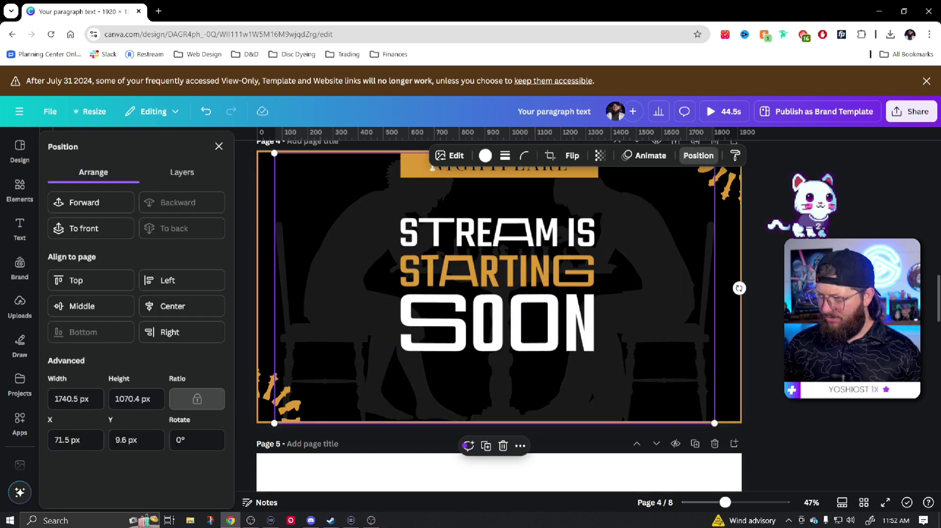
pyautogui.click(782, 302)
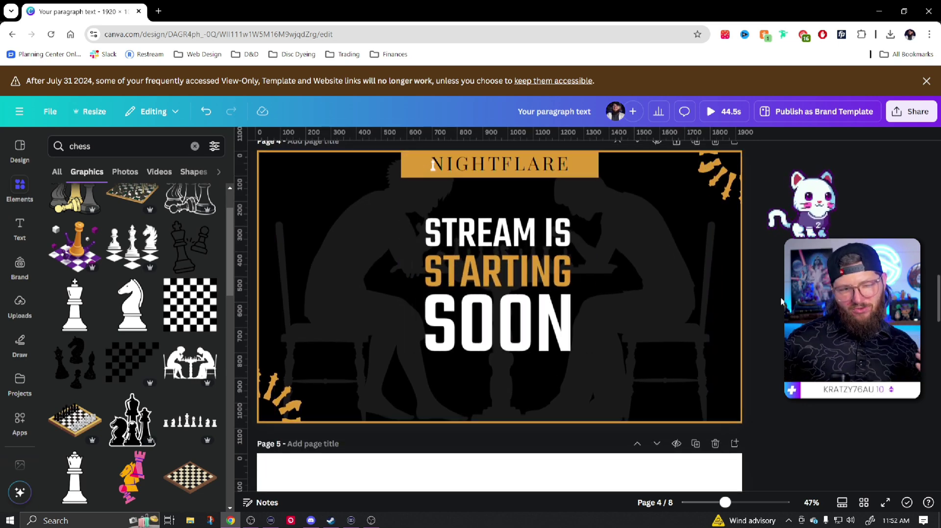
pyautogui.click(655, 290)
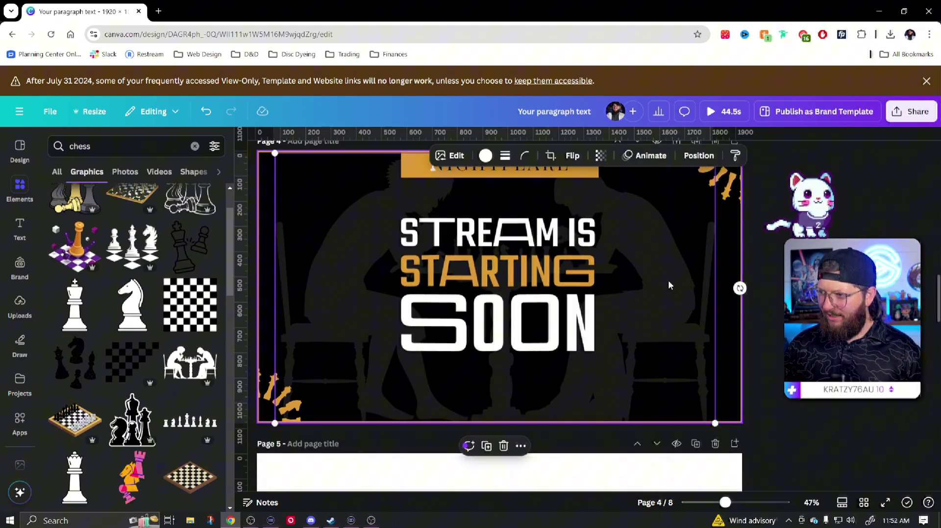
pyautogui.click(599, 156)
pyautogui.moveTo(630, 199); pyautogui.dragTo(553, 200)
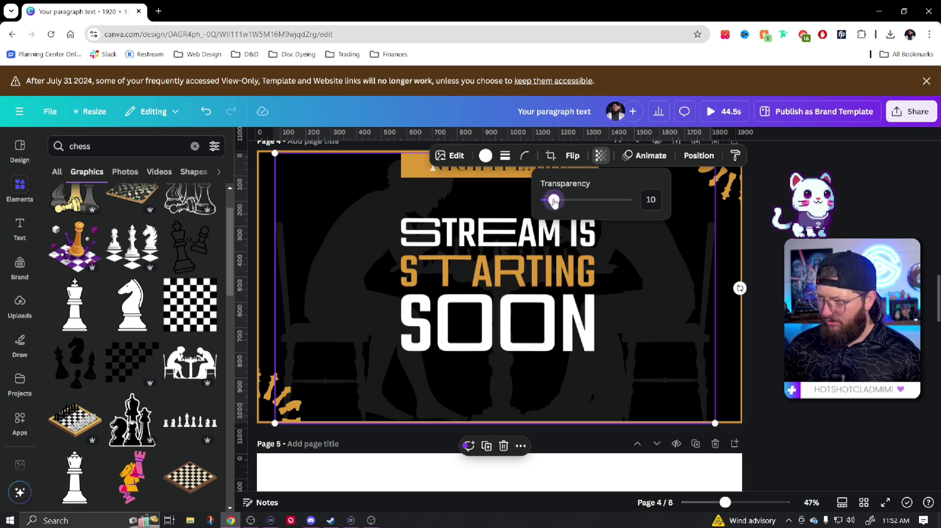
pyautogui.press('Escape')
pyautogui.press('Escape')
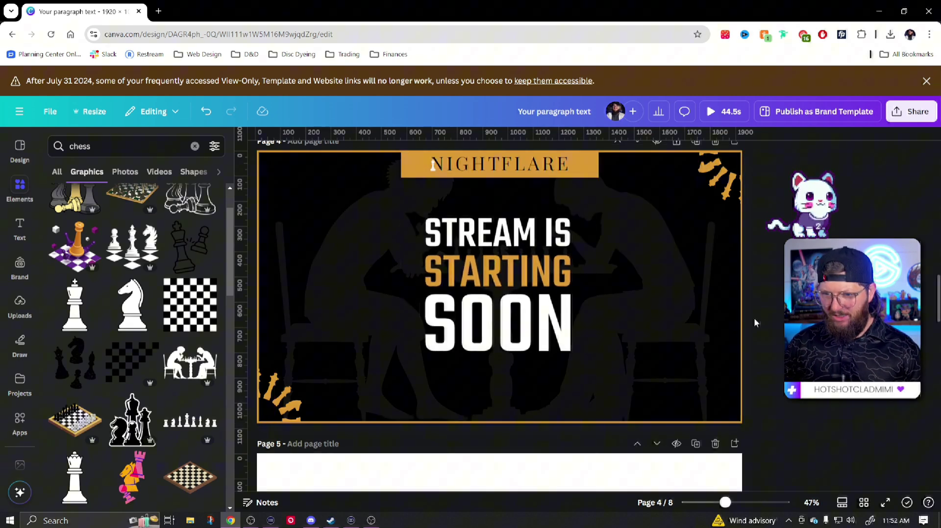
pyautogui.doubleClick(112, 145)
# Search graphics for 'texture' and try out a speckled and a grey texture
pyautogui.write('textu')
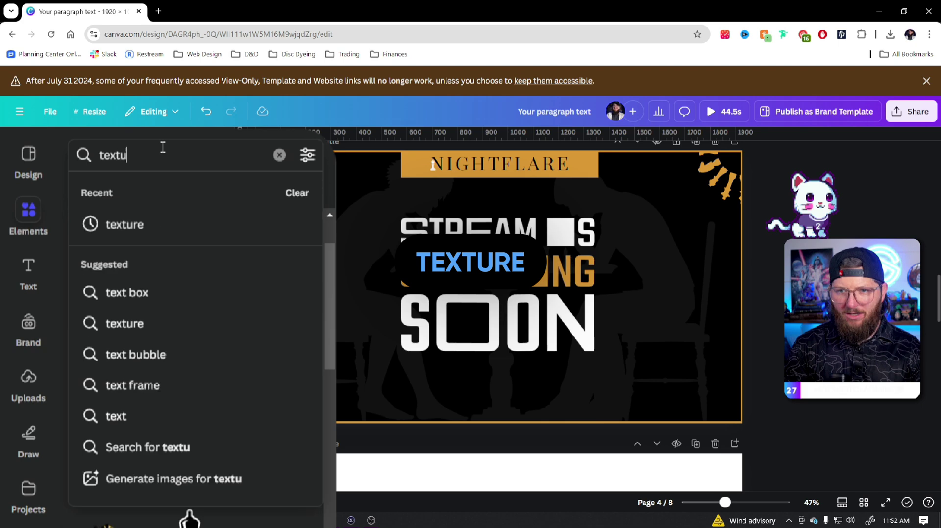
pyautogui.click(125, 323)
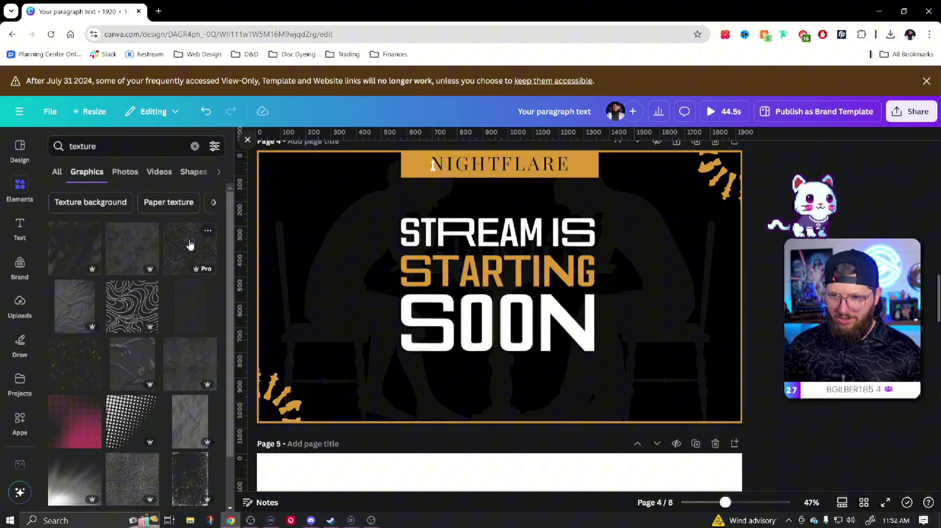
pyautogui.click(190, 245)
pyautogui.press('Delete')
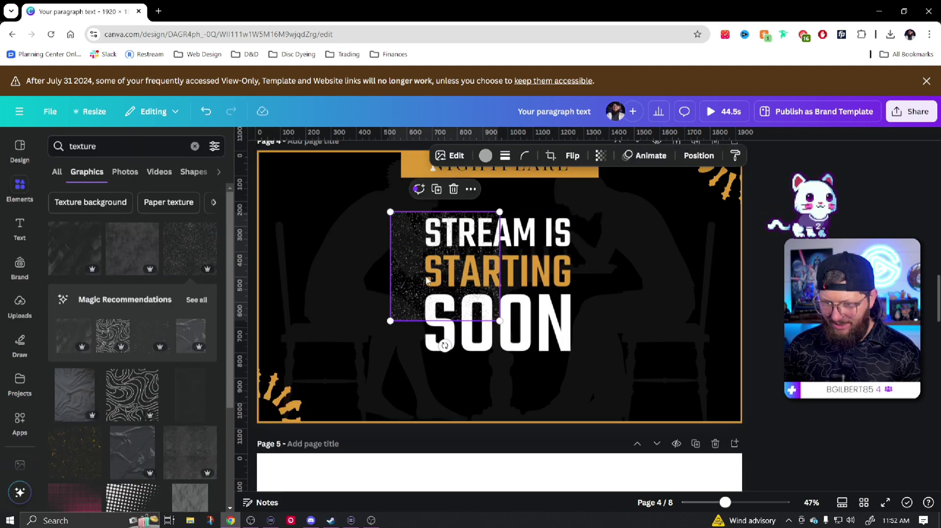
pyautogui.click(74, 249)
pyautogui.moveTo(493, 299); pyautogui.dragTo(449, 273)
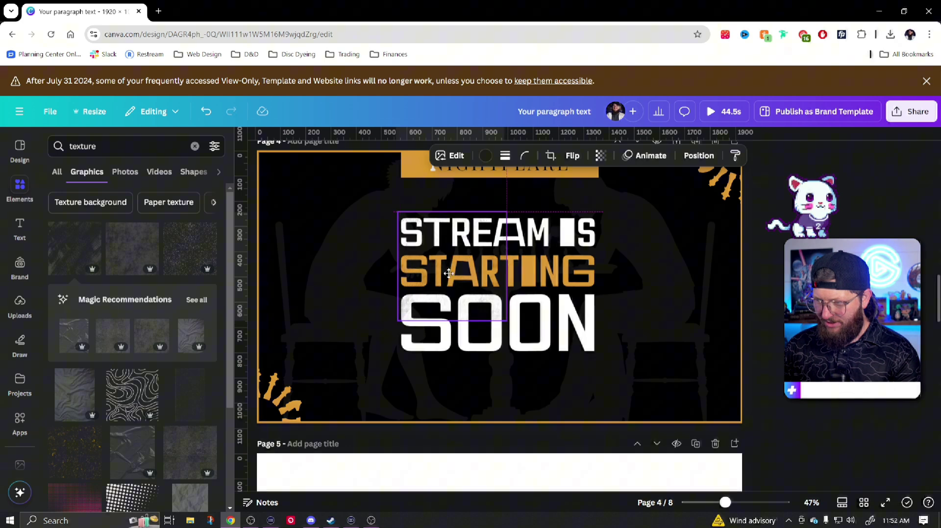
pyautogui.hotkey('ctrl', 'z')
# Discard the grey texture and place the white gradient halftone texture at the page's lower left
pyautogui.click(435, 262)
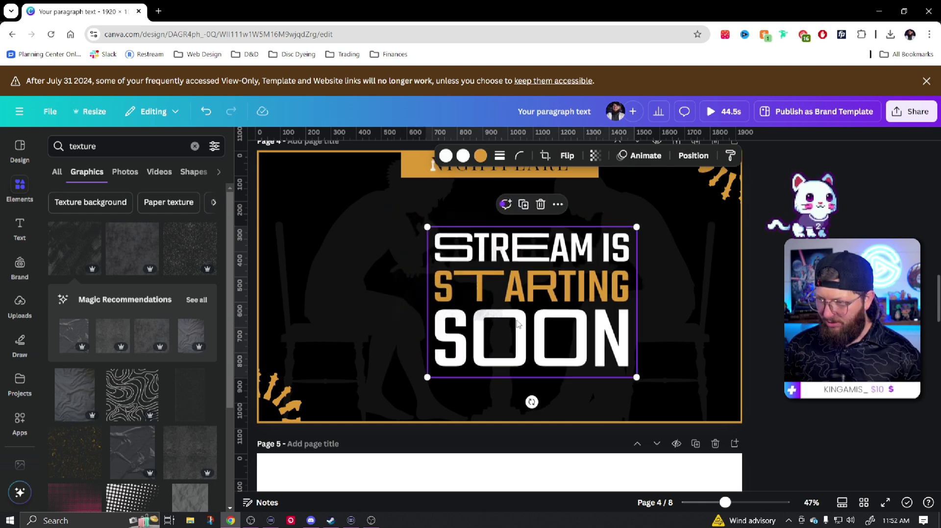
pyautogui.click(435, 262)
pyautogui.moveTo(502, 321); pyautogui.dragTo(619, 383)
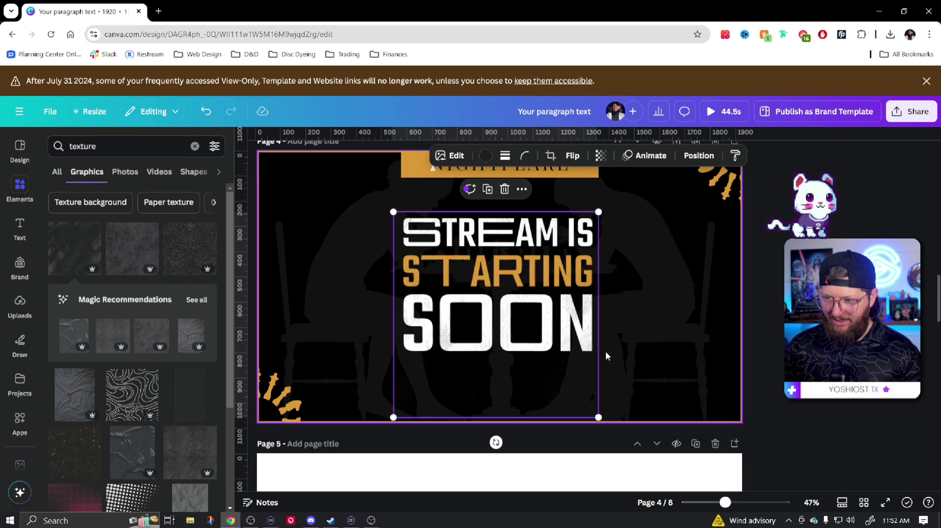
pyautogui.press('Delete')
pyautogui.scroll(-4, 133, 343)
pyautogui.click(75, 371)
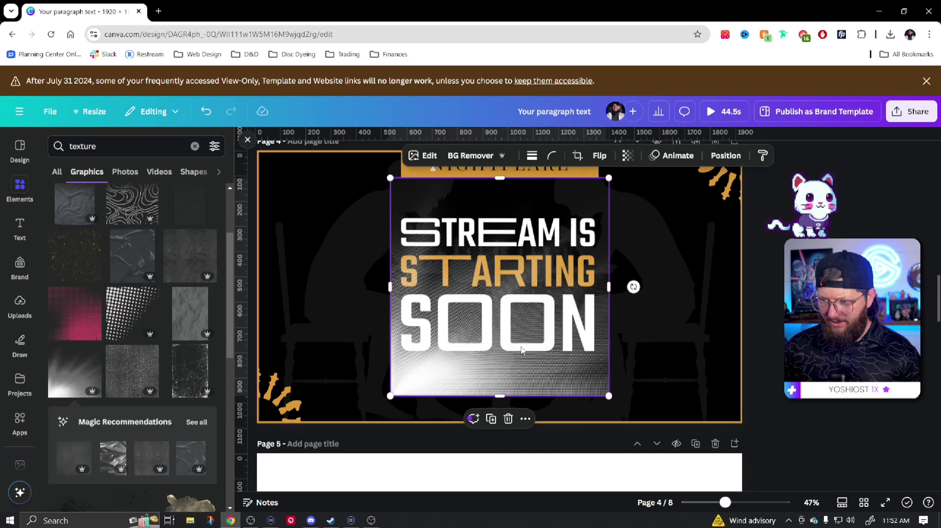
pyautogui.moveTo(445, 377); pyautogui.dragTo(330, 399)
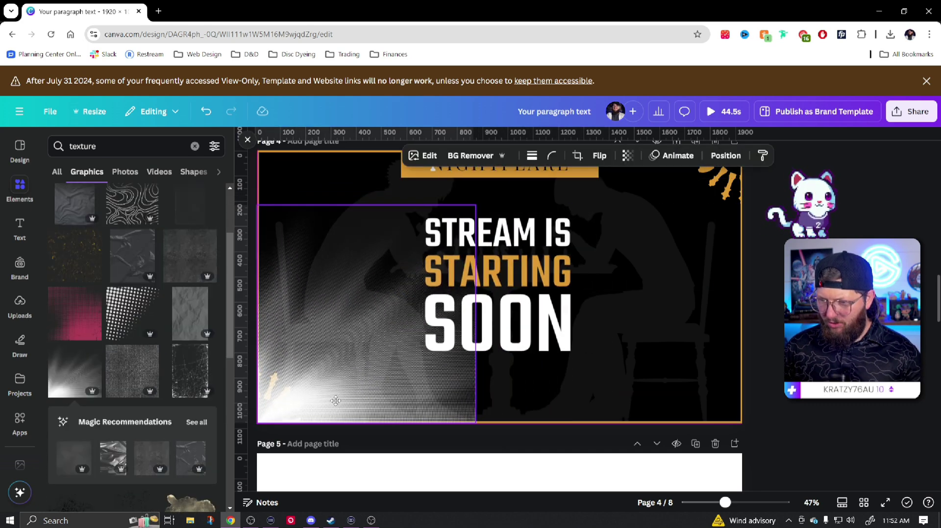
# Send the halftone texture behind the title and lower its opacity slightly
pyautogui.click(726, 155)
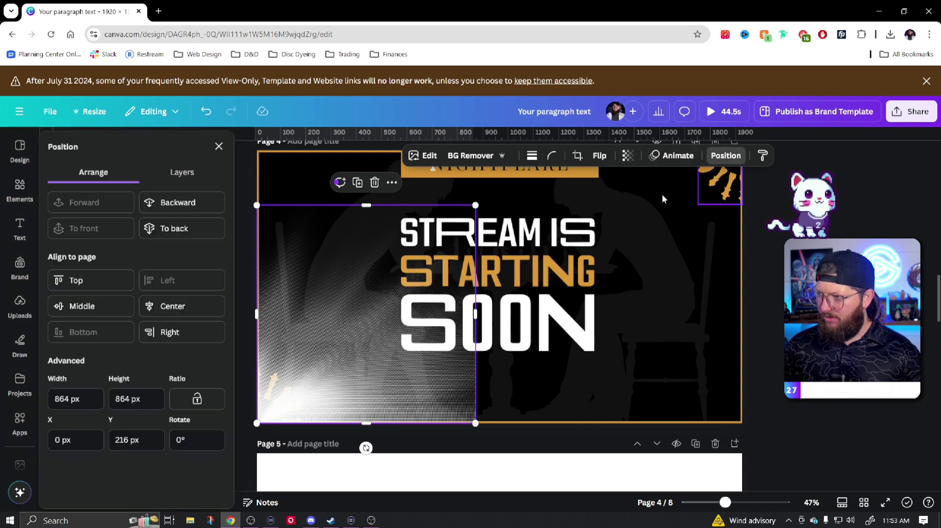
pyautogui.click(166, 234)
pyautogui.click(627, 155)
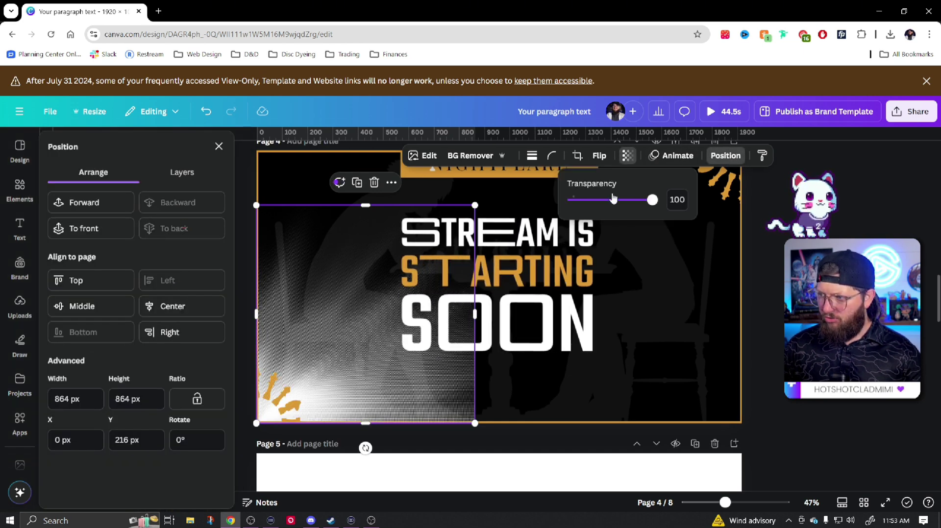
pyautogui.moveTo(655, 200); pyautogui.dragTo(580, 200)
pyautogui.press('Escape')
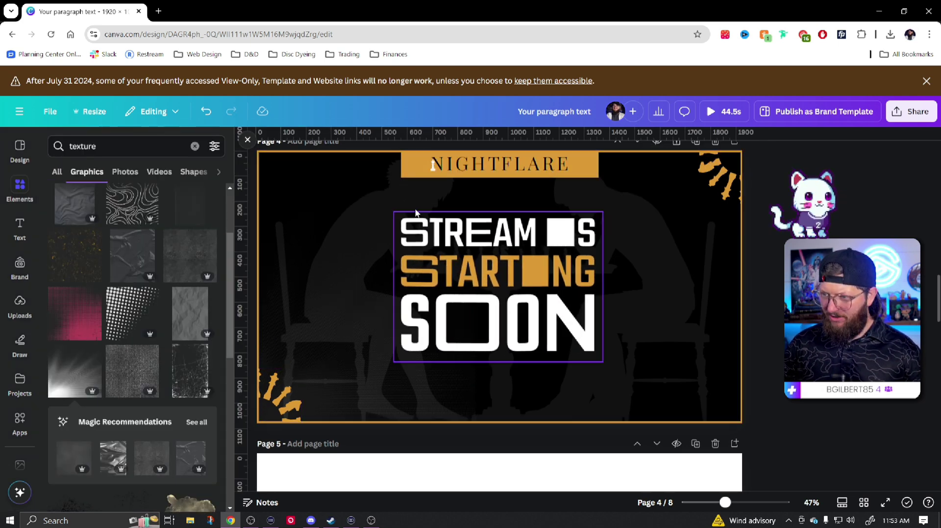
# Move the image element to the right side of page 4, flip it, and nudge it into place
pyautogui.click(319, 351)
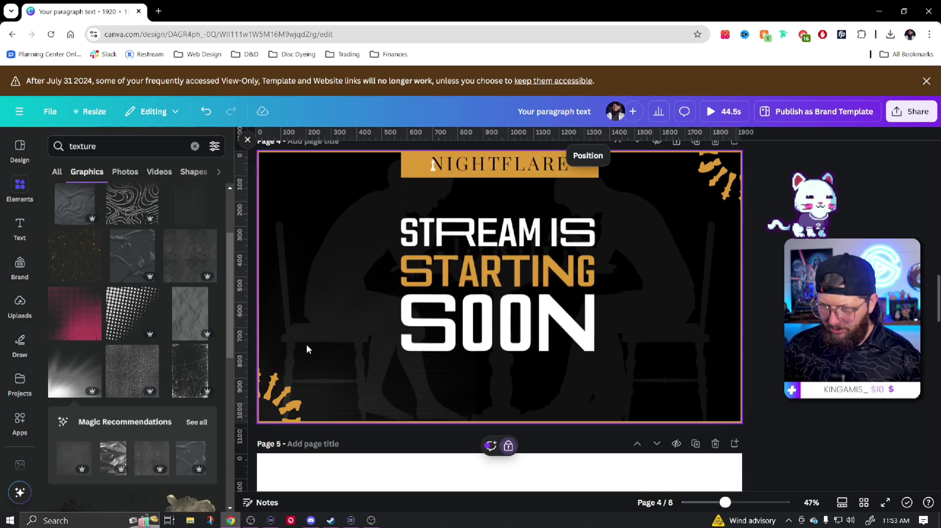
pyautogui.click(267, 346)
pyautogui.moveTo(300, 349); pyautogui.dragTo(550, 306)
pyautogui.click(599, 156)
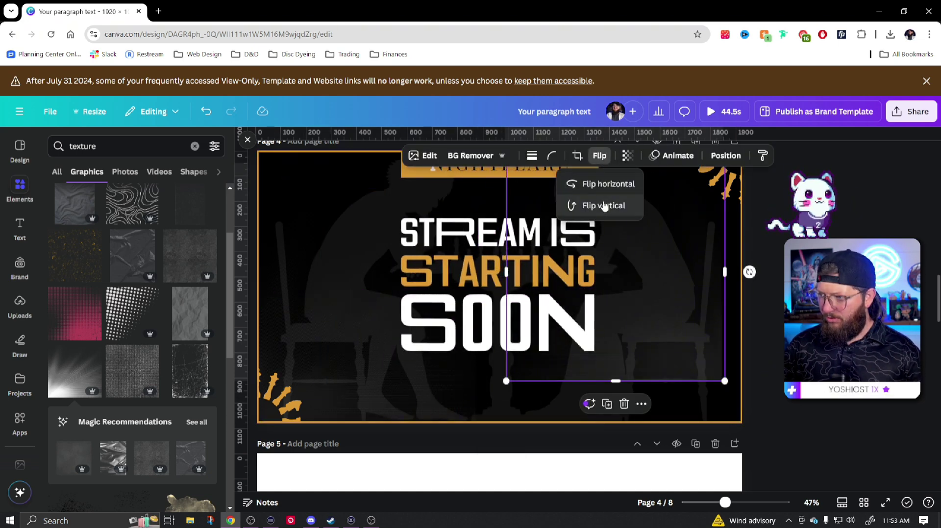
pyautogui.moveTo(686, 256); pyautogui.dragTo(704, 248)
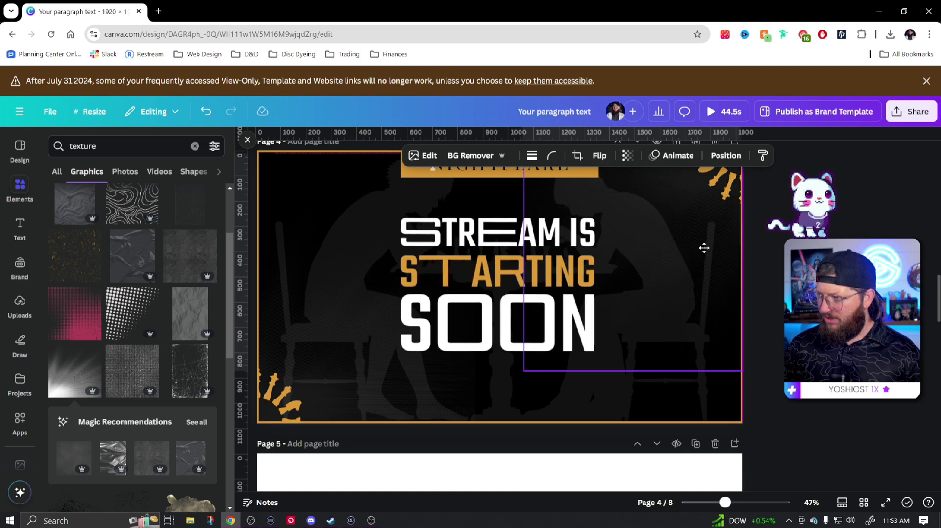
pyautogui.click(767, 263)
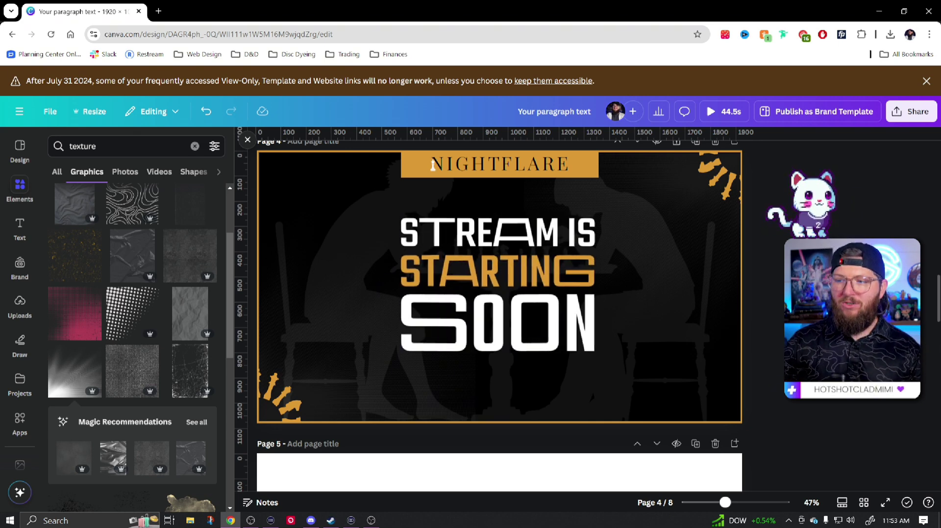
# Check the headline, then duplicate page 4 into a new page 5
pyautogui.click(533, 277)
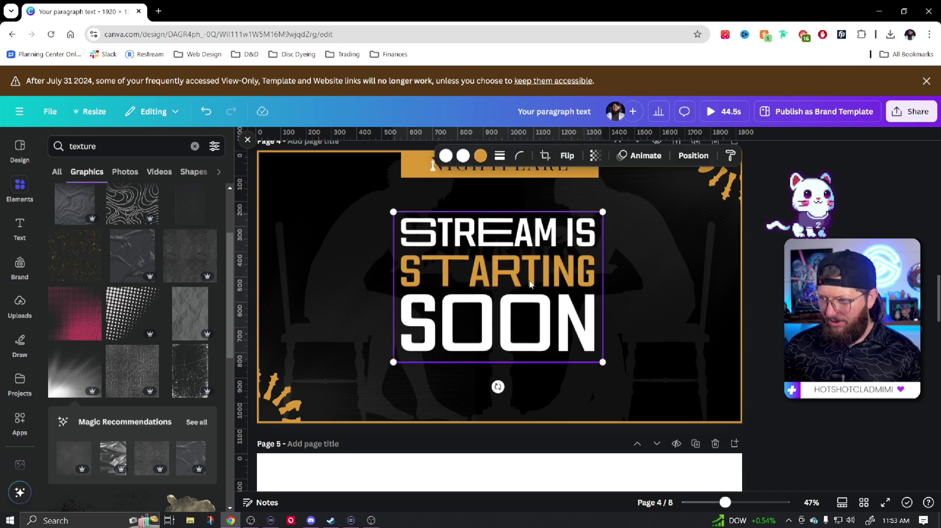
pyautogui.press('Escape')
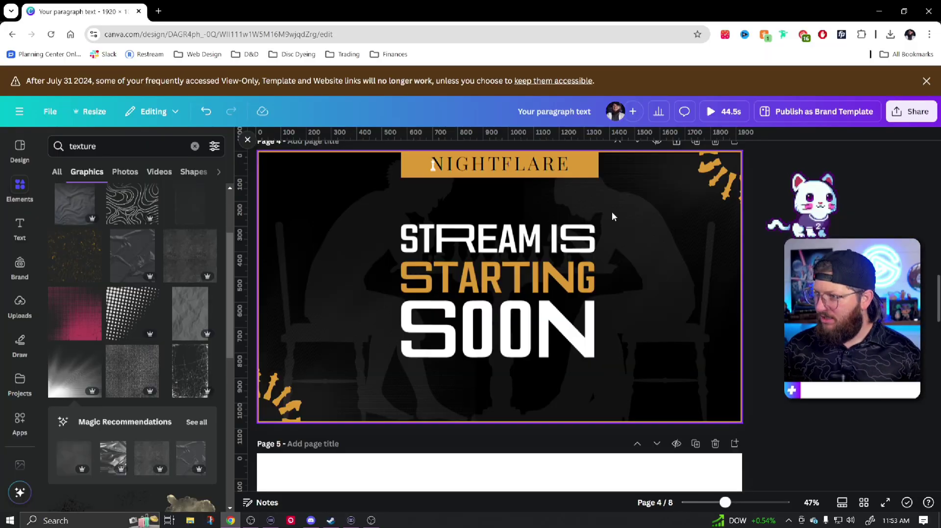
pyautogui.scroll(1, 612, 211)
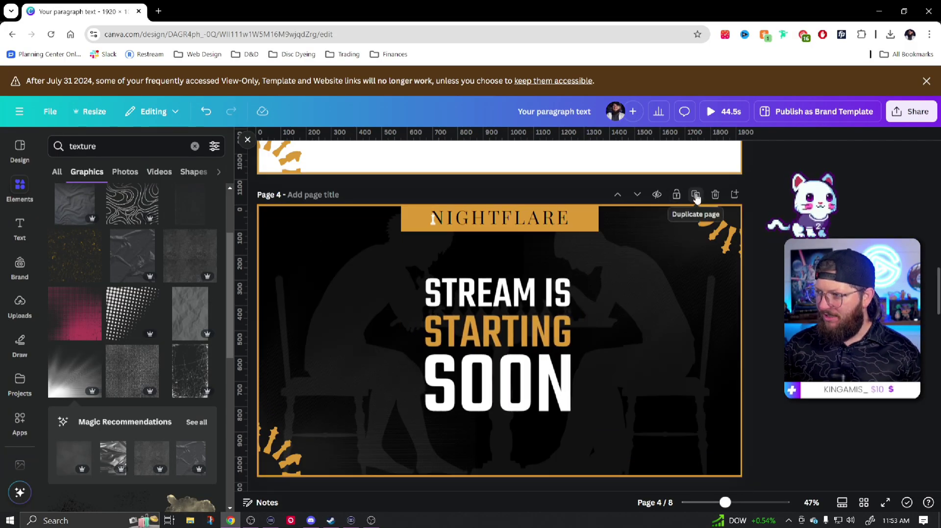
pyautogui.click(697, 196)
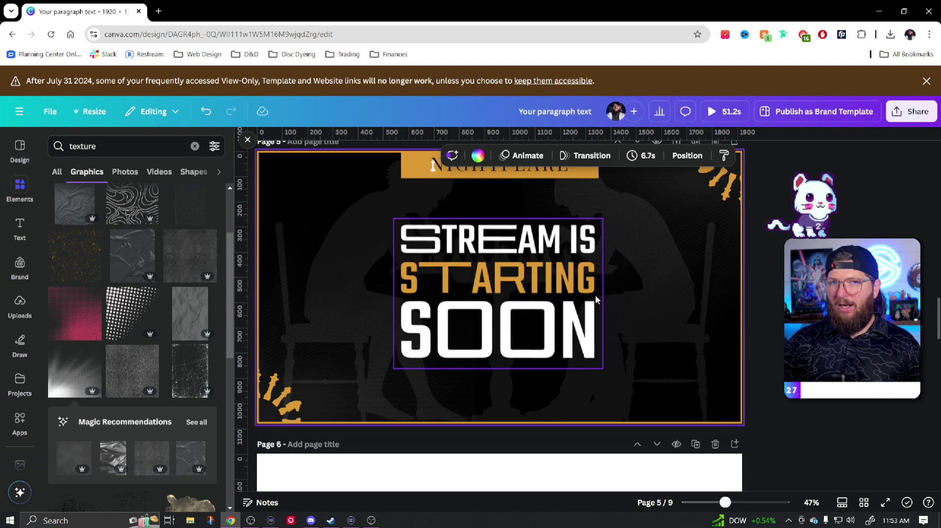
# Delete page 5's starting-soon text and try a 'be right back' HOLD UP graphic recoloured white and gold
pyautogui.click(514, 287)
pyautogui.press('Delete')
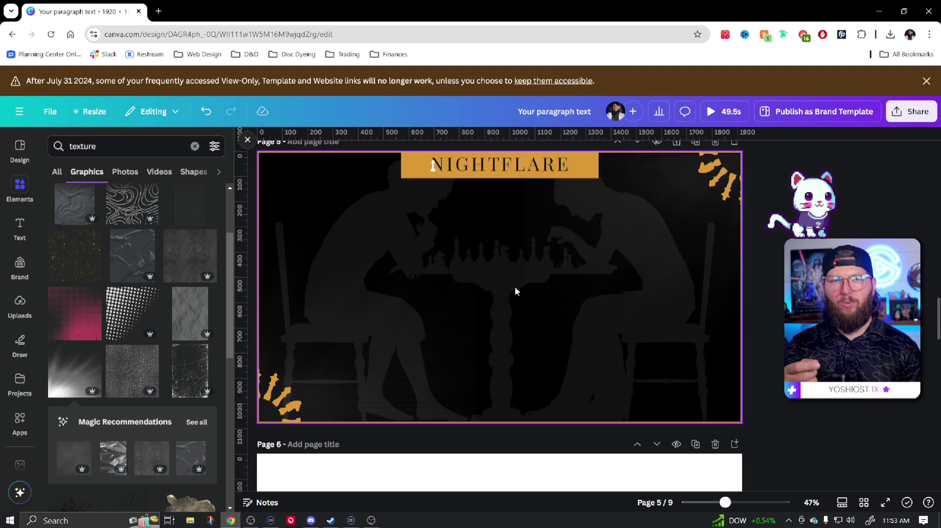
pyautogui.doubleClick(123, 150)
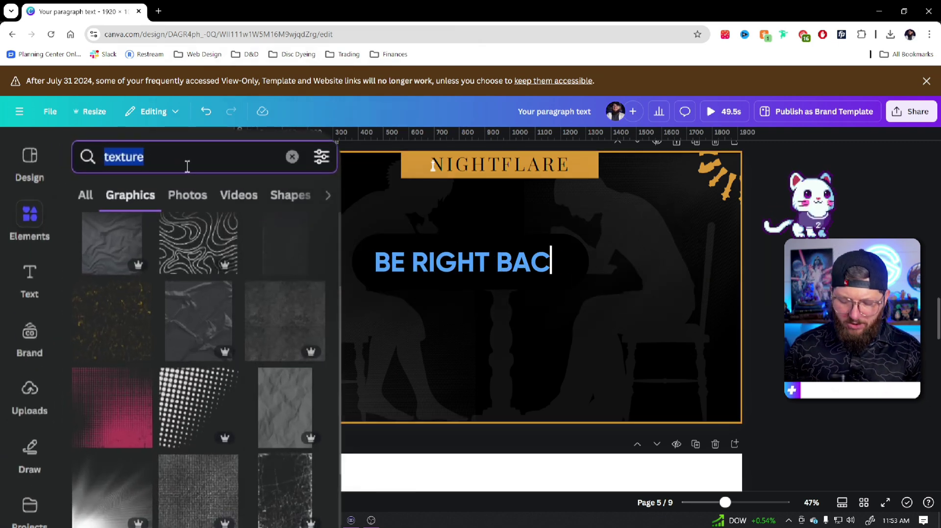
pyautogui.write('be right back')
pyautogui.press('Return')
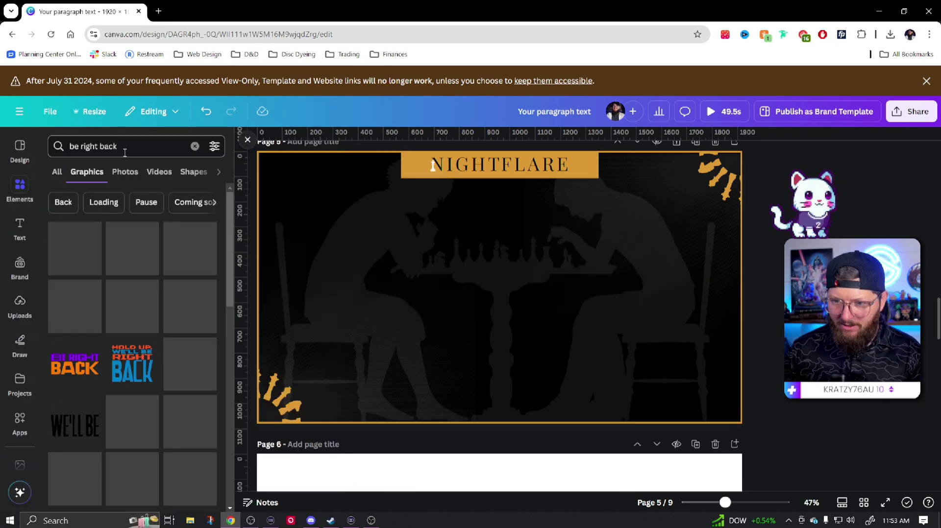
pyautogui.click(135, 371)
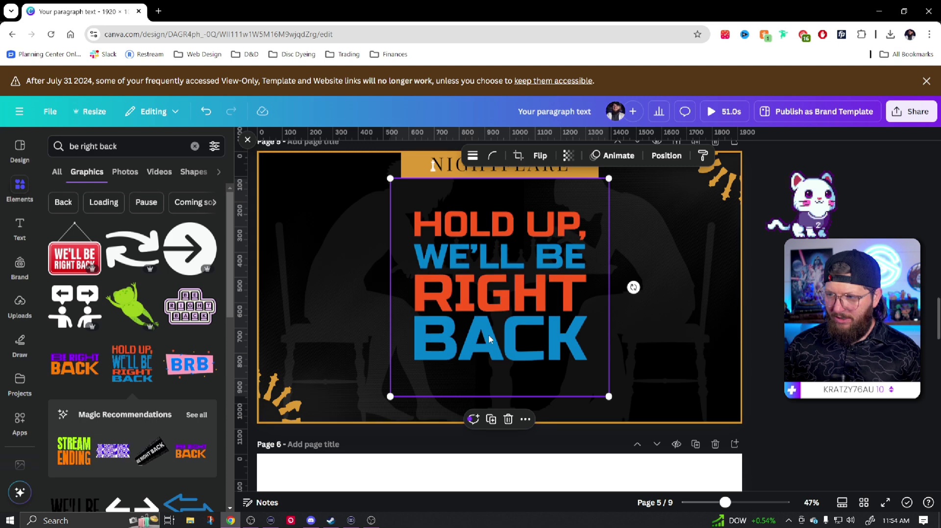
pyautogui.click(455, 156)
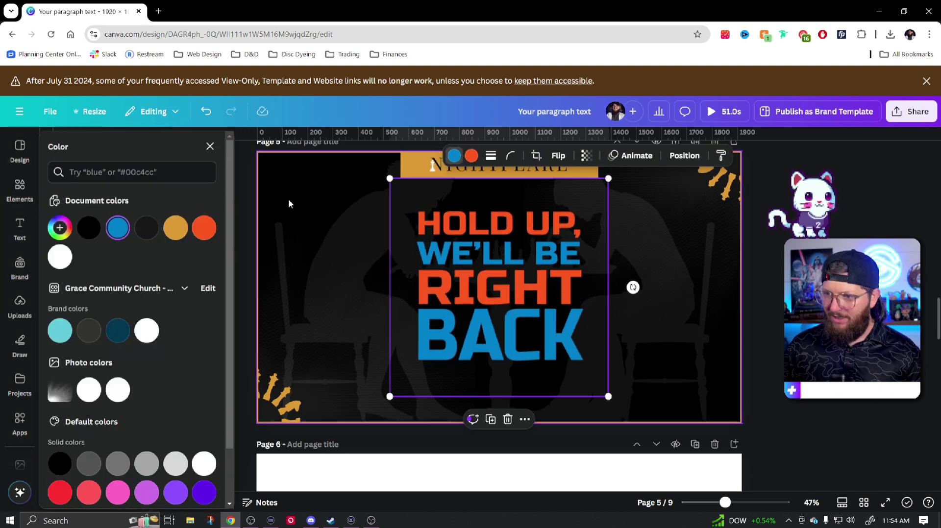
pyautogui.click(59, 256)
pyautogui.click(176, 228)
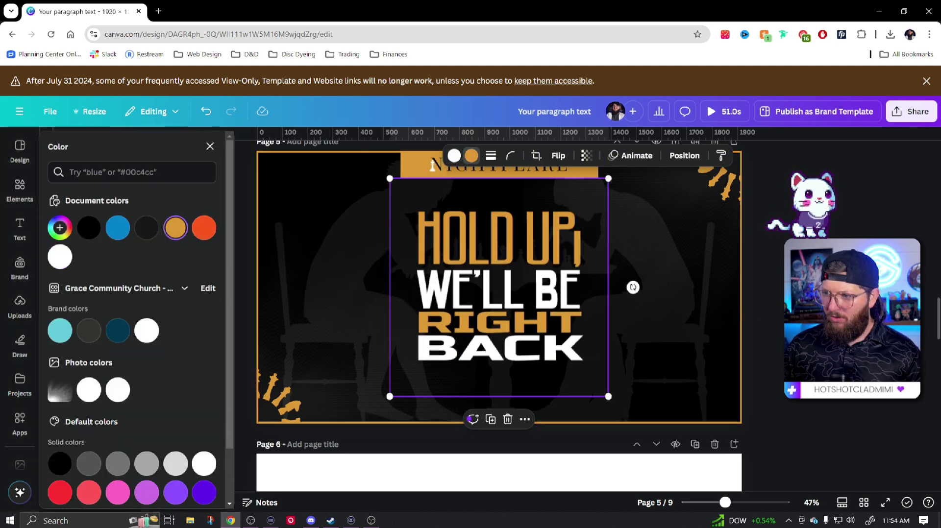
pyautogui.press('Escape')
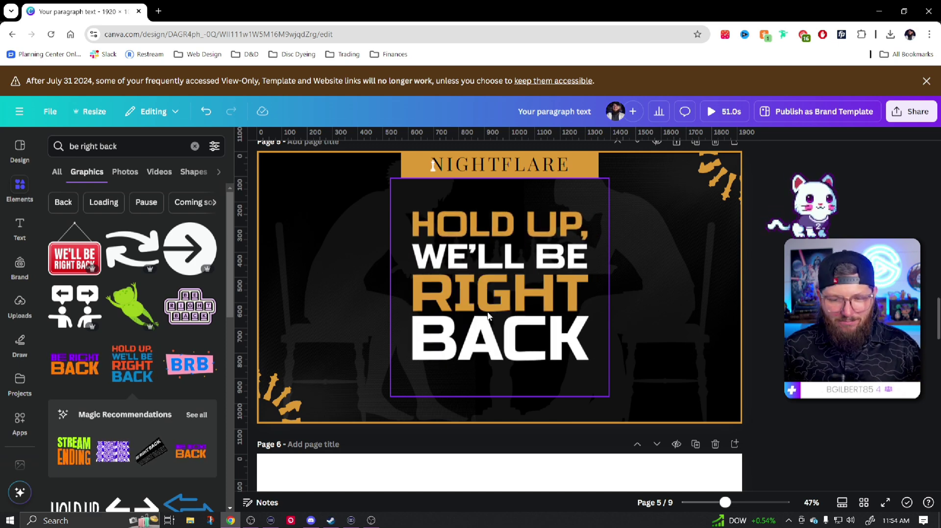
# Replace it with a BE RIGHT BACK graphic, shrunk, BE RIGHT white, BACK gold, centred
pyautogui.click(490, 314)
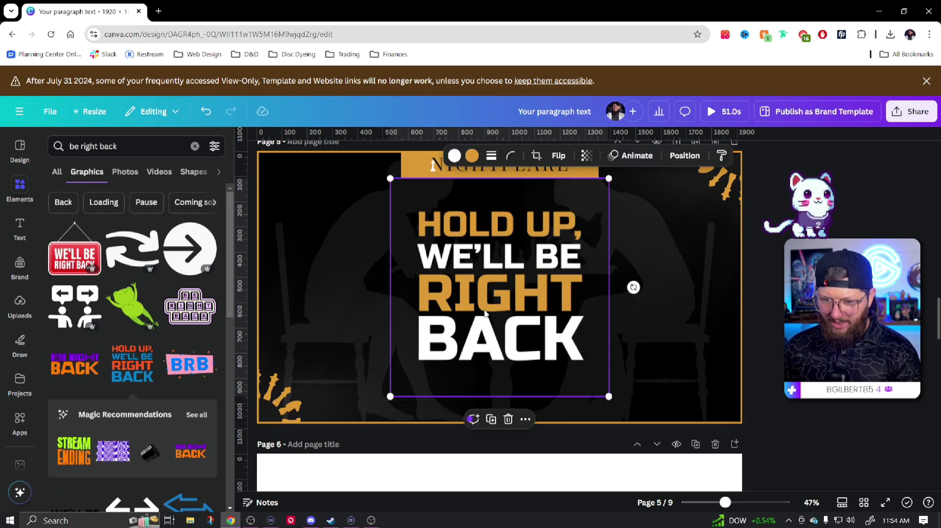
pyautogui.press('Delete')
pyautogui.click(78, 368)
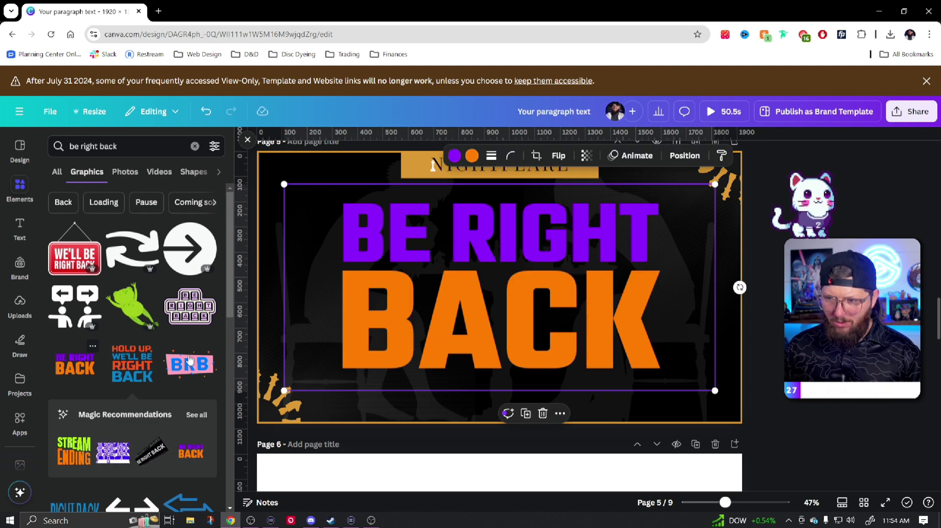
pyautogui.moveTo(716, 183); pyautogui.dragTo(619, 230)
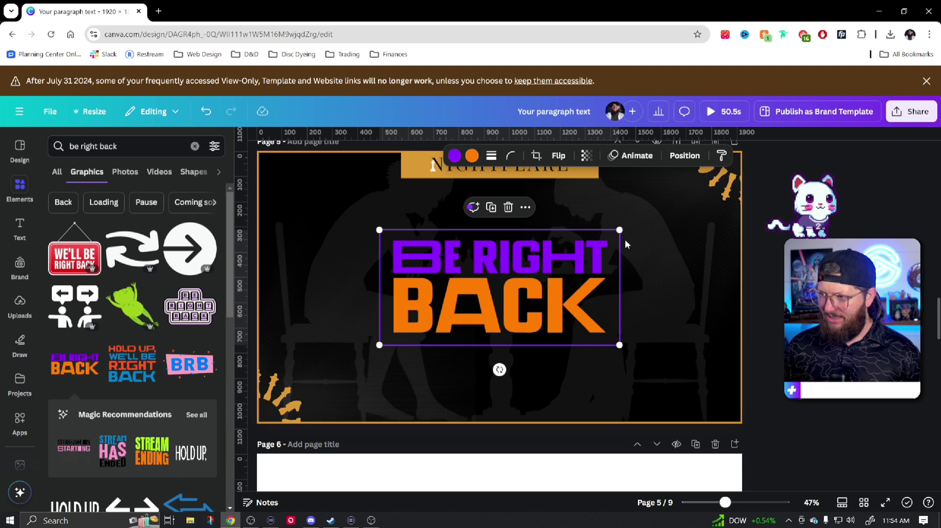
pyautogui.moveTo(379, 230); pyautogui.dragTo(389, 234)
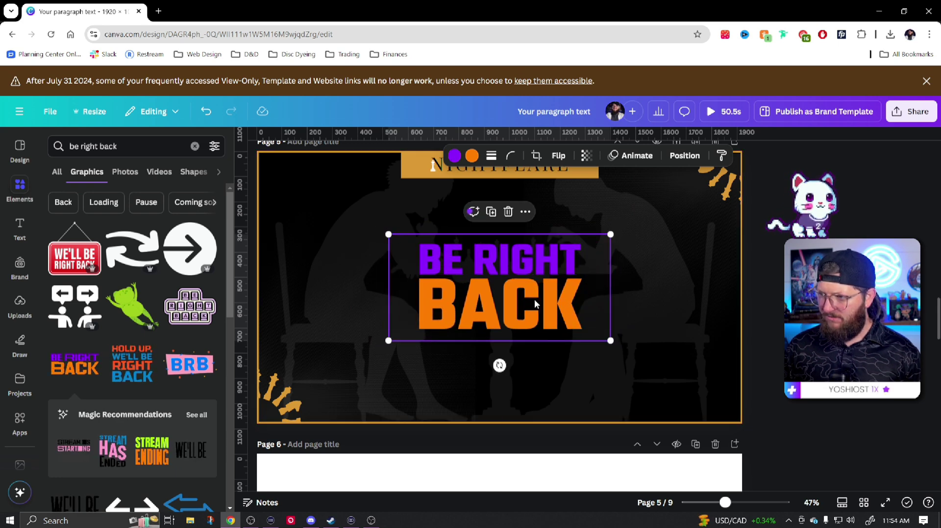
pyautogui.click(454, 156)
pyautogui.click(59, 257)
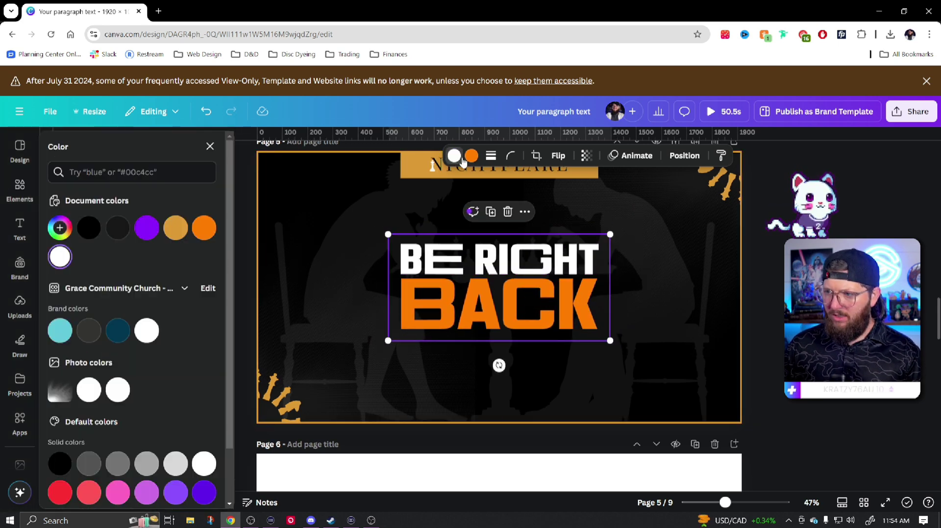
pyautogui.click(176, 228)
pyautogui.moveTo(545, 280); pyautogui.dragTo(545, 286)
pyautogui.press('Escape')
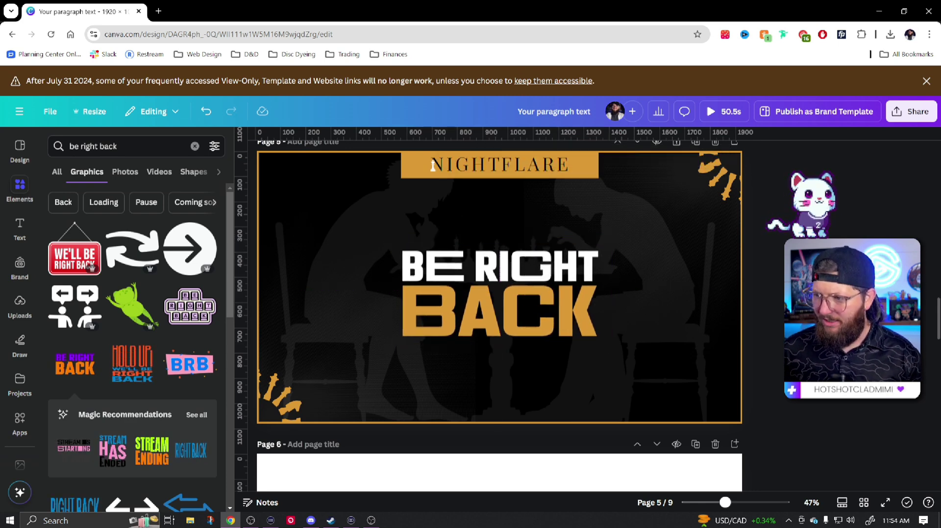
pyautogui.scroll(1, 499, 316)
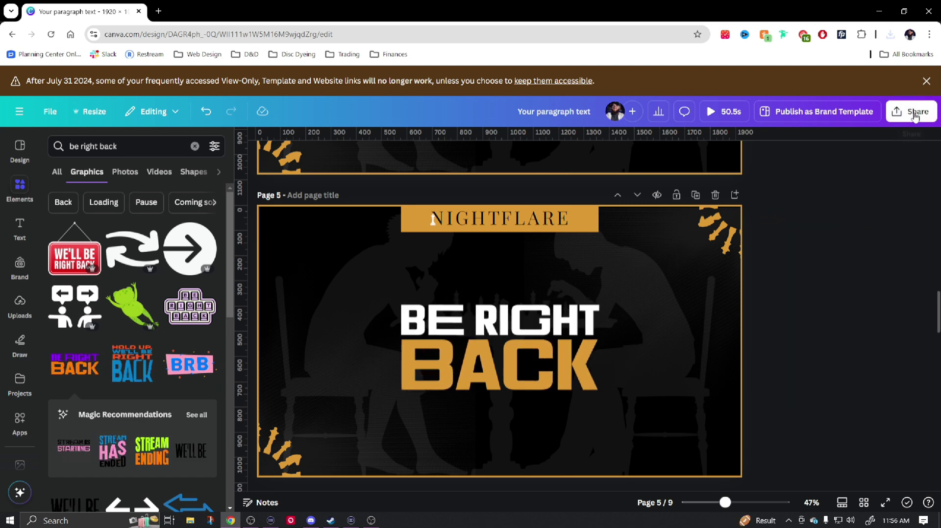
# Download page 4 as an MP4 video
pyautogui.click(914, 114)
pyautogui.click(746, 333)
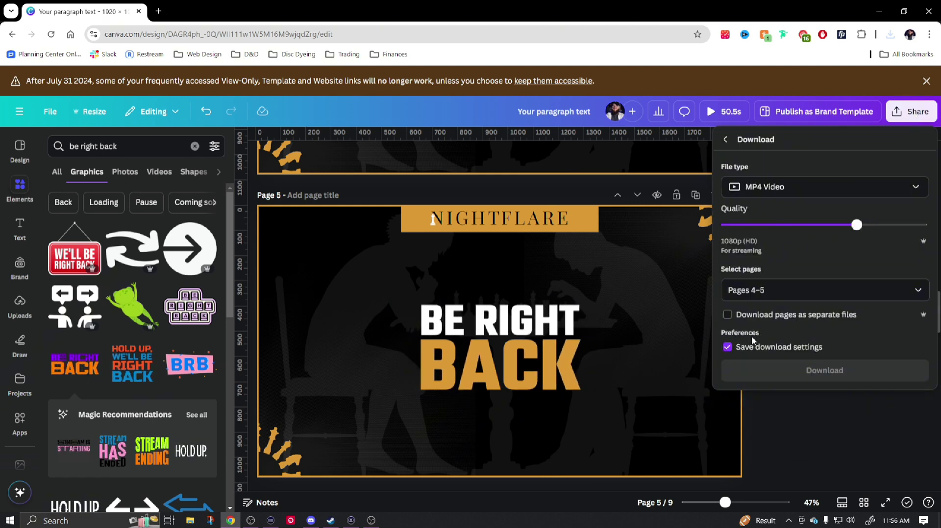
pyautogui.click(804, 192)
pyautogui.click(772, 250)
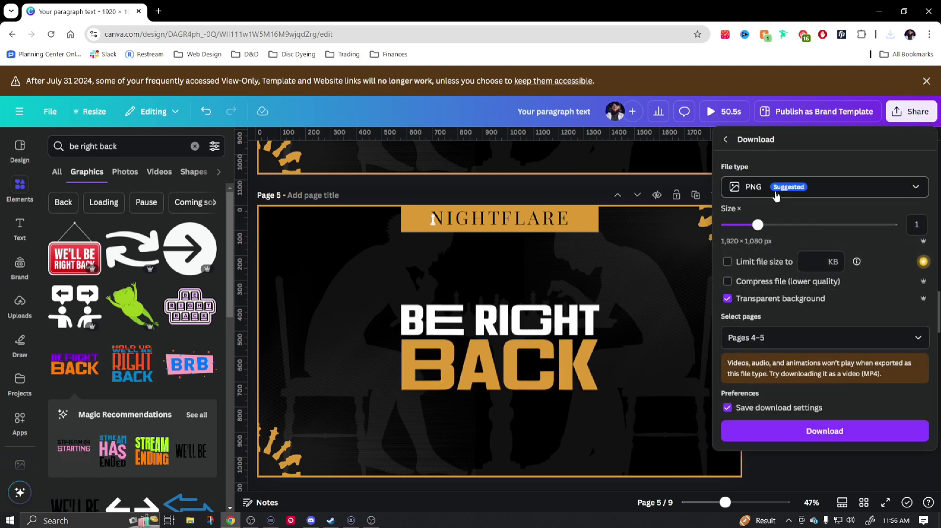
pyautogui.click(805, 191)
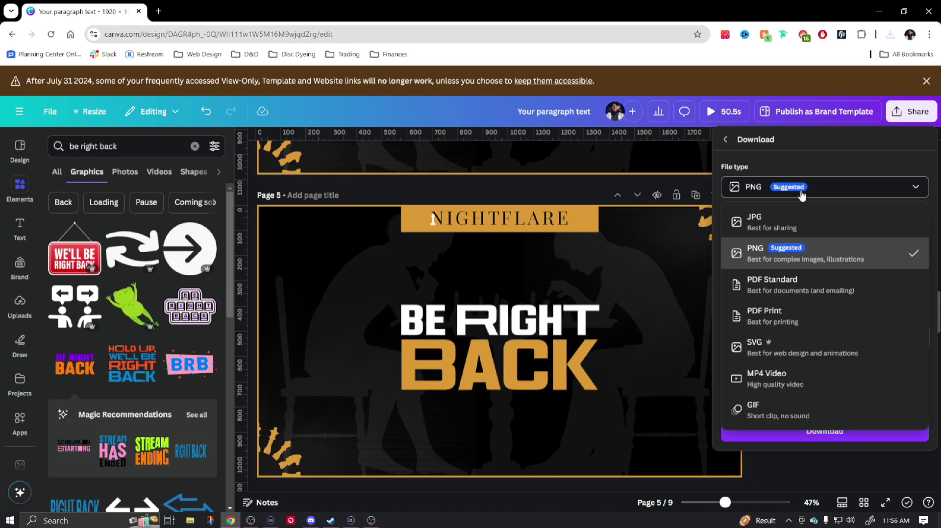
pyautogui.click(779, 381)
pyautogui.click(823, 298)
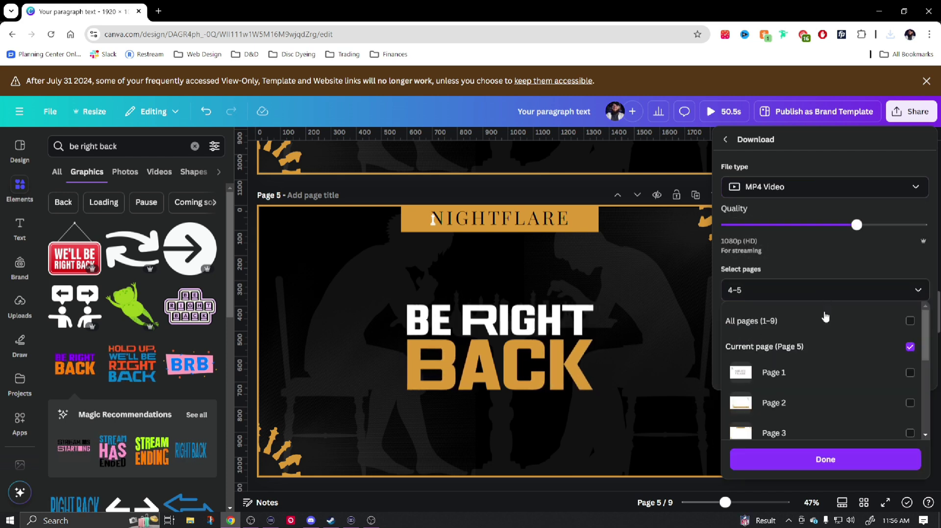
pyautogui.click(861, 319)
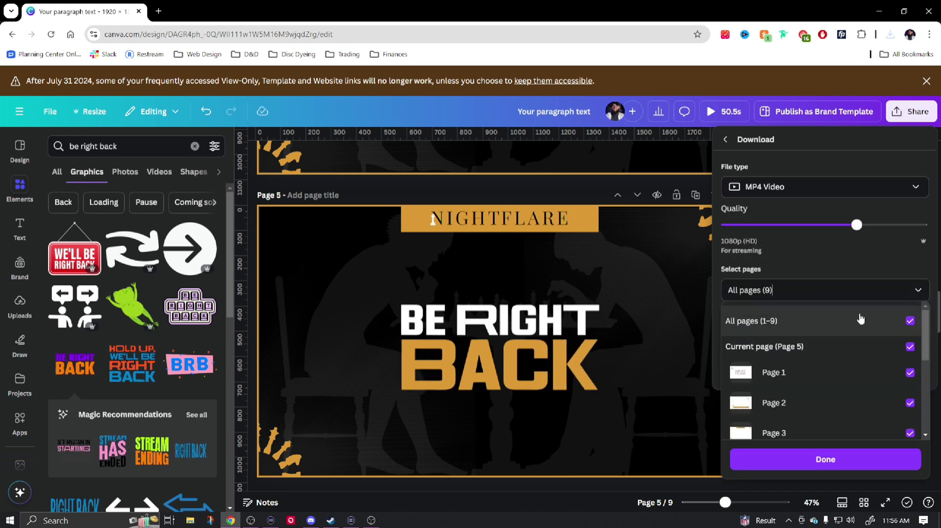
pyautogui.scroll(-5, 865, 320)
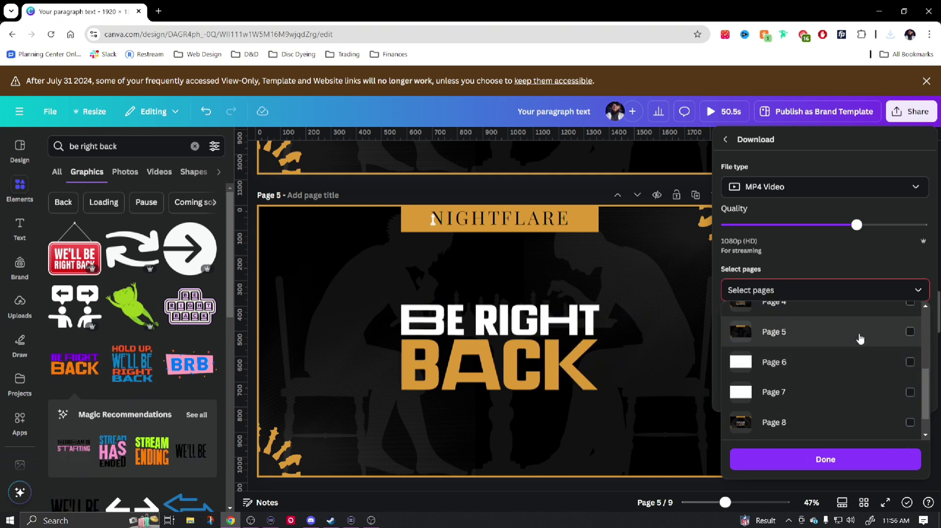
pyautogui.scroll(2, 856, 353)
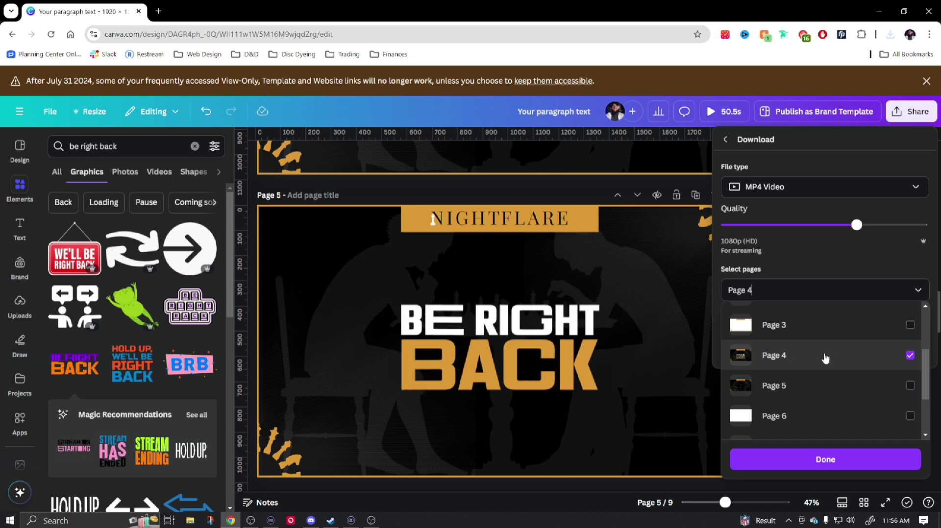
pyautogui.click(825, 461)
pyautogui.click(816, 350)
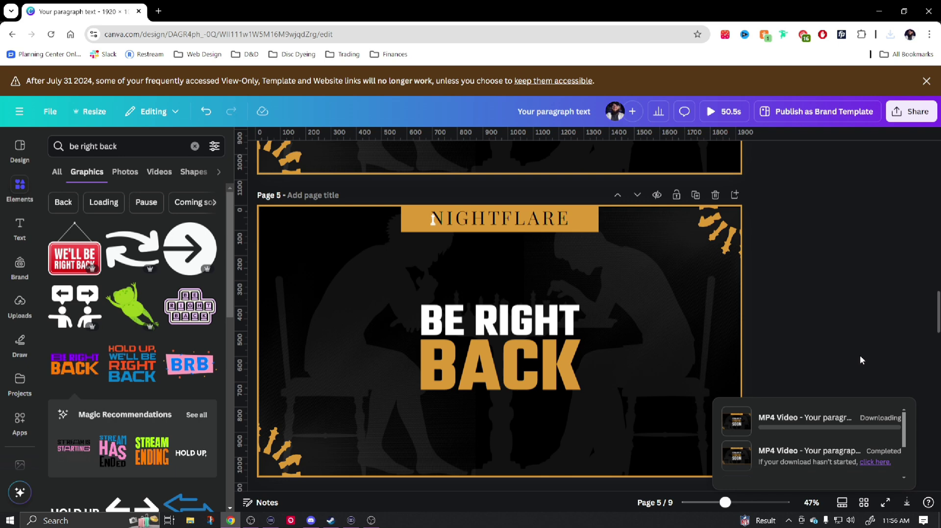
pyautogui.click(929, 191)
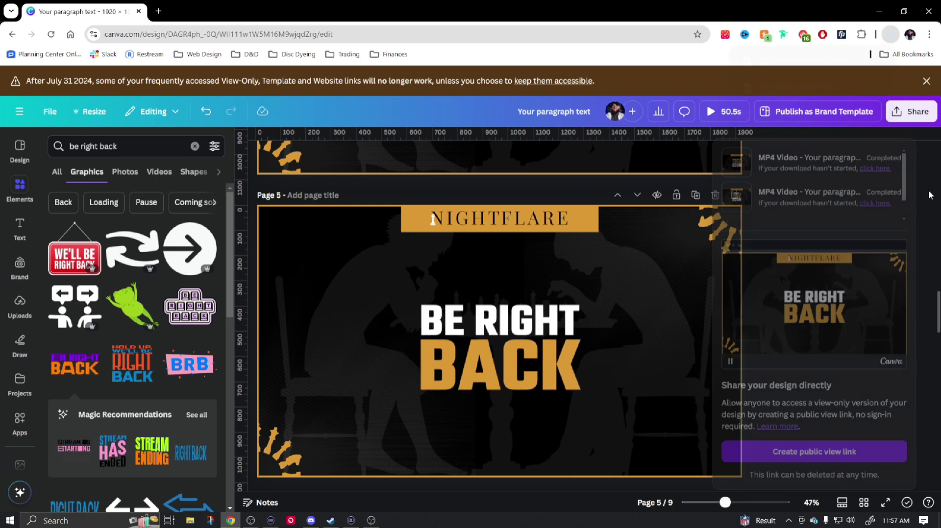
# Reopen the download settings and select only page 5 for MP4 export
pyautogui.click(914, 113)
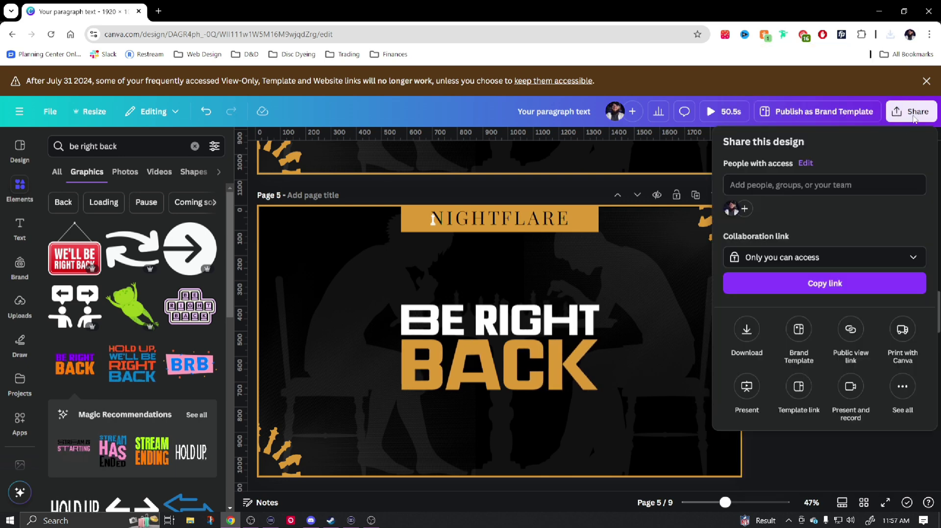
pyautogui.click(747, 331)
pyautogui.click(784, 290)
pyautogui.scroll(-2, 829, 353)
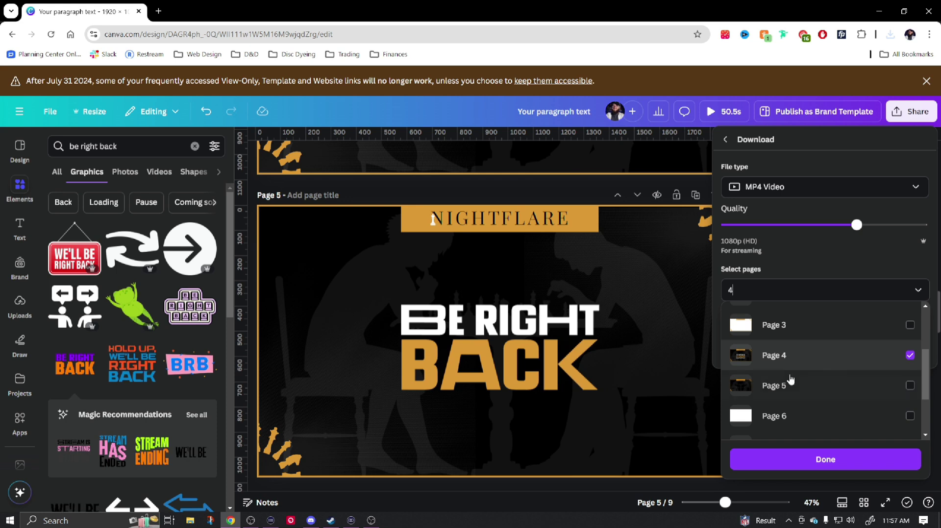
pyautogui.click(836, 386)
pyautogui.click(833, 355)
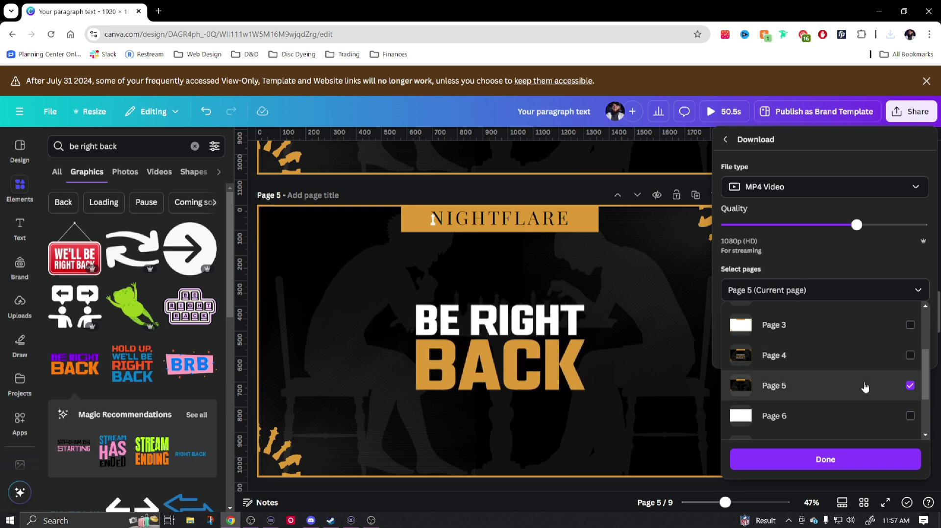
pyautogui.click(530, 189)
# Add a looping Media Source playing 'Your paragraph text (1).mp4' to the Tutorial SS/BRB scene
pyautogui.click(879, 11)
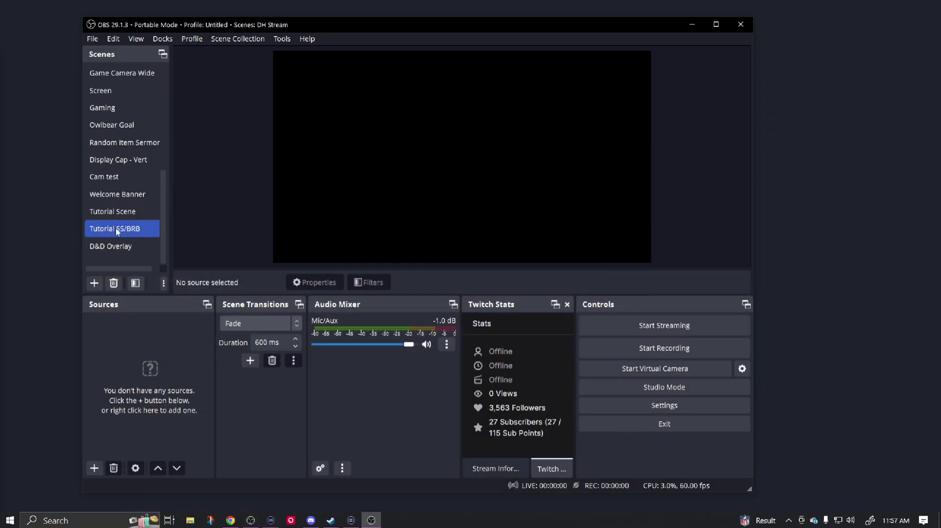
pyautogui.click(95, 469)
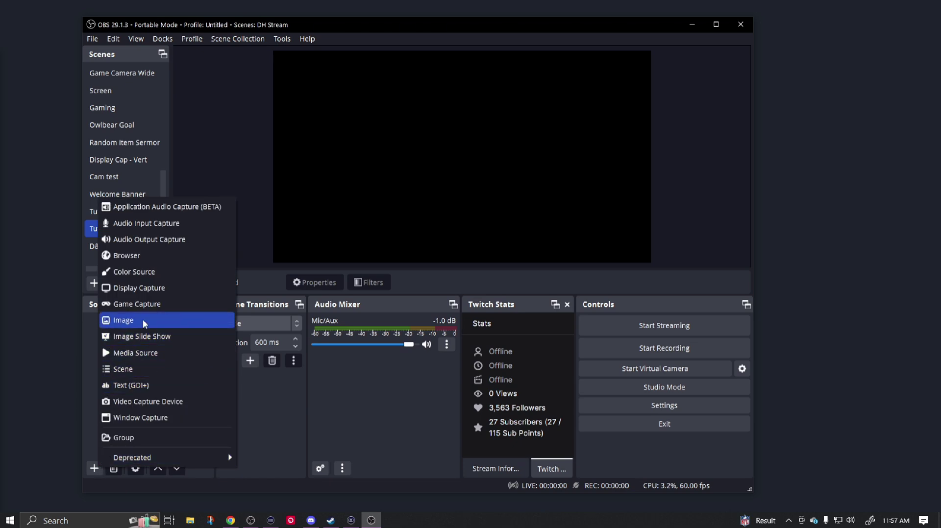
pyautogui.click(139, 353)
pyautogui.click(444, 326)
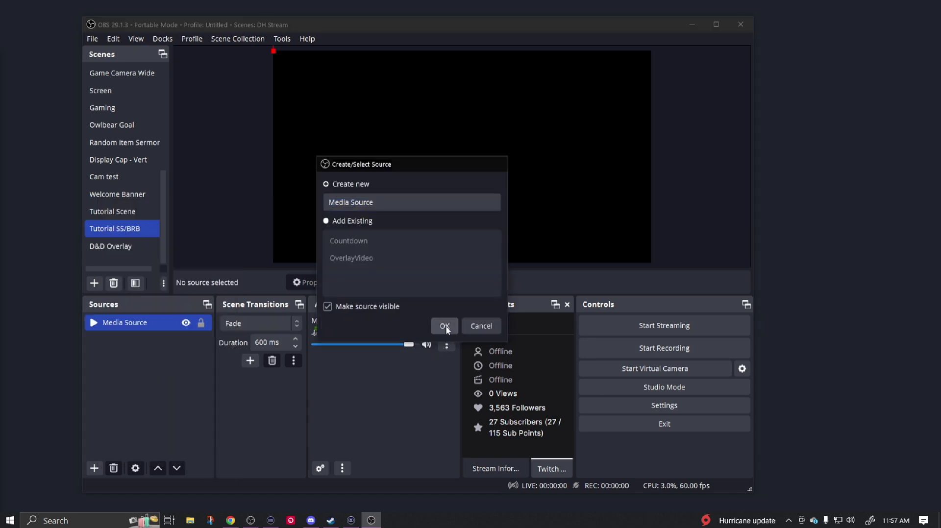
pyautogui.click(567, 278)
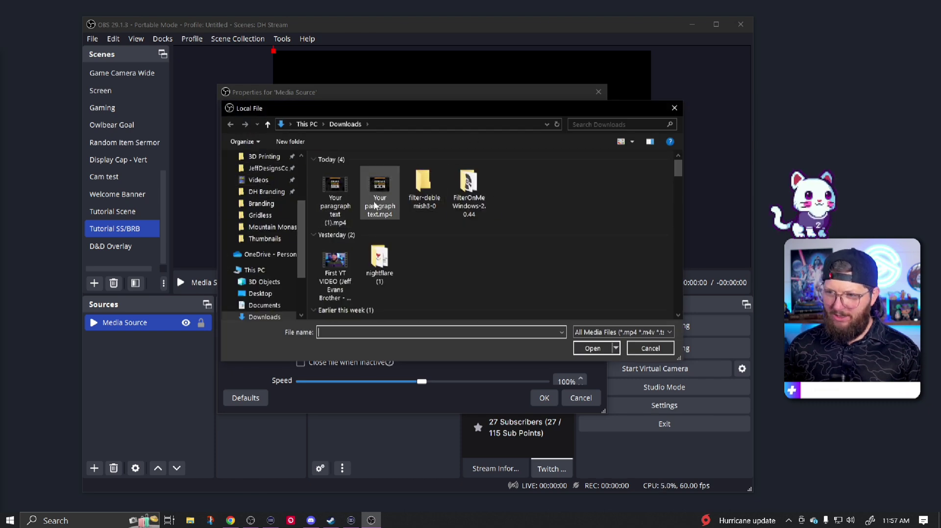
pyautogui.click(335, 189)
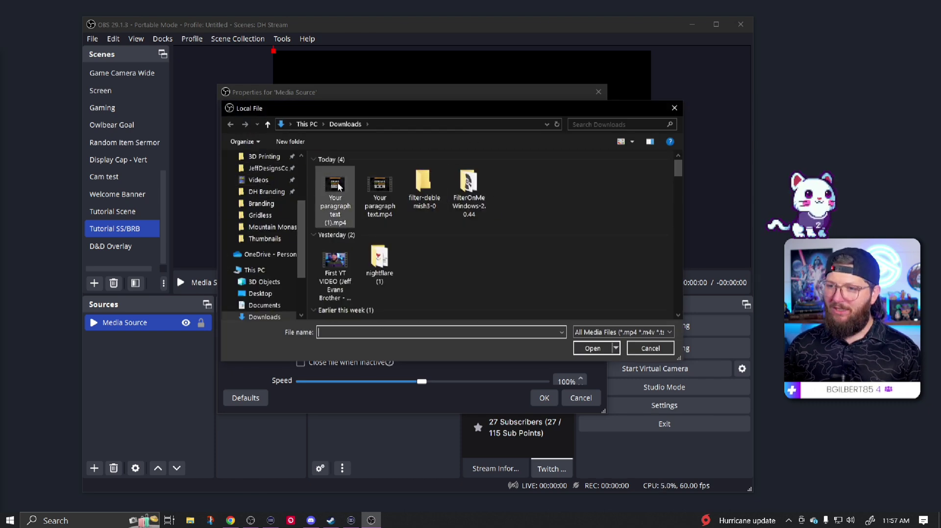
pyautogui.doubleClick(335, 189)
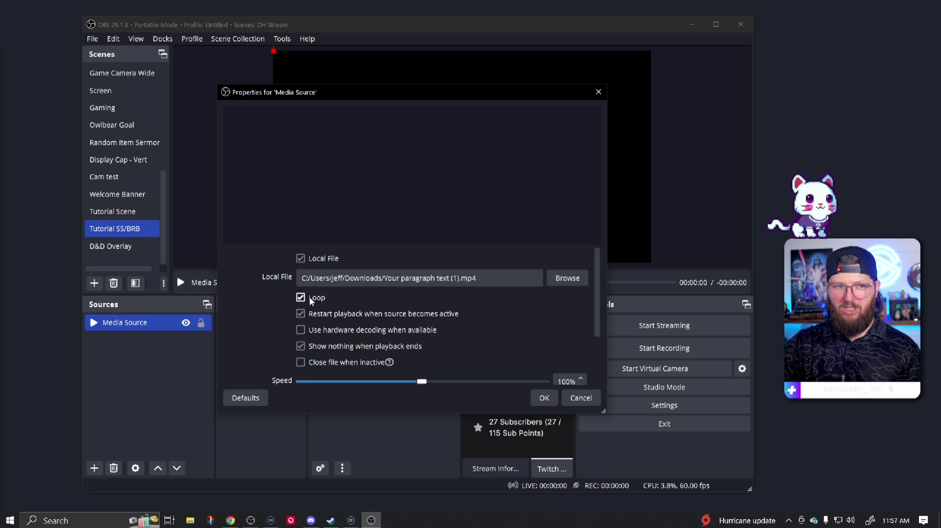
pyautogui.click(544, 398)
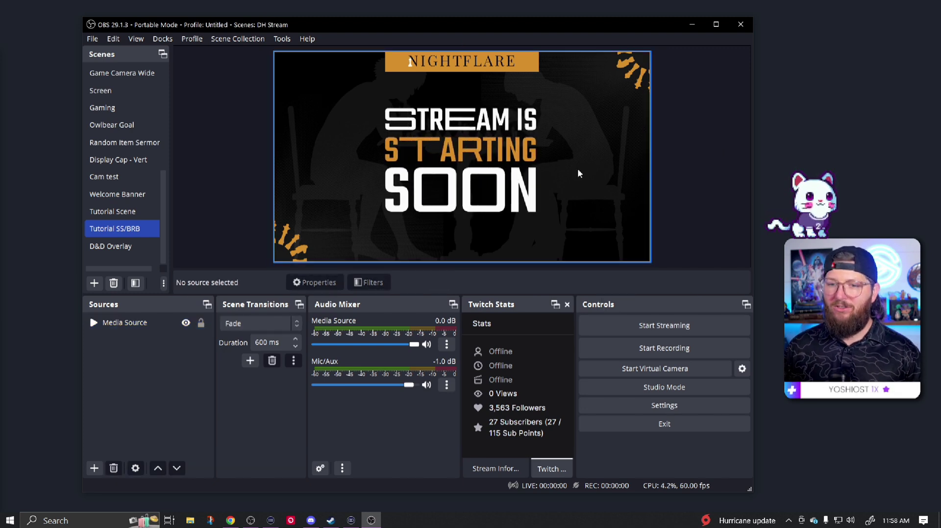
# Switch between the D&D Overlay and Tutorial SS/BRB scenes, then test a Cut transition
pyautogui.click(113, 248)
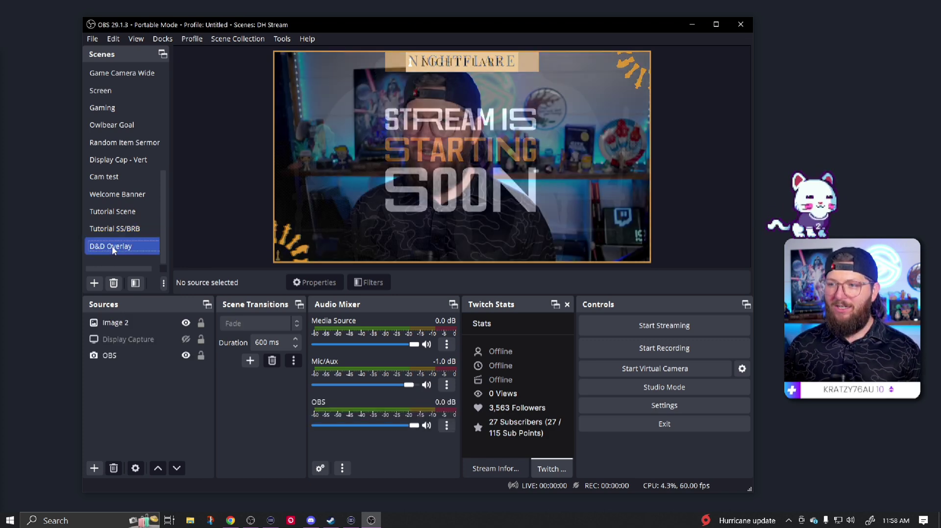
pyautogui.click(129, 230)
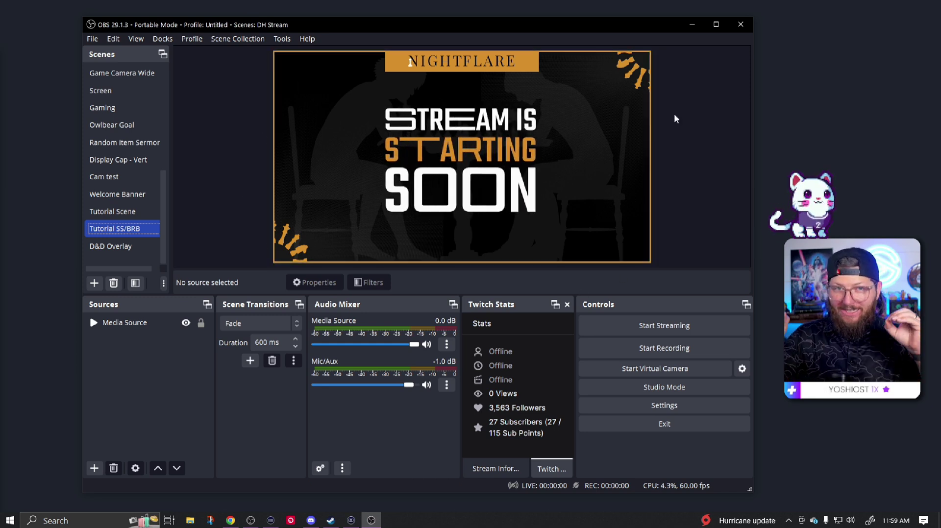
pyautogui.click(121, 246)
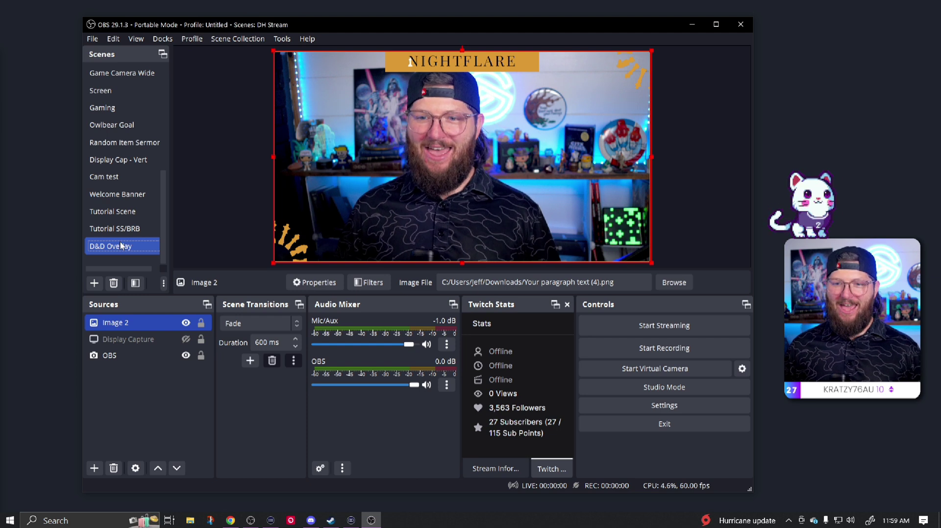
pyautogui.click(295, 321)
pyautogui.click(269, 337)
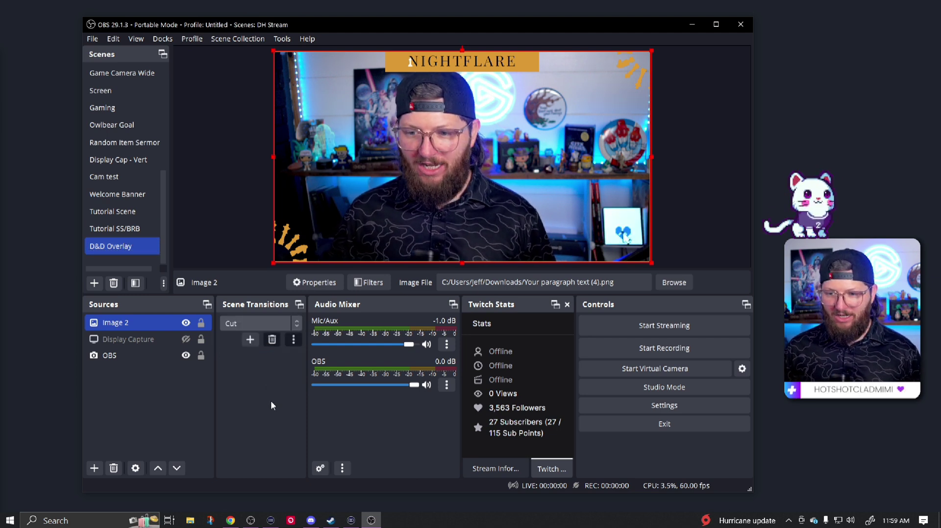
pyautogui.click(119, 230)
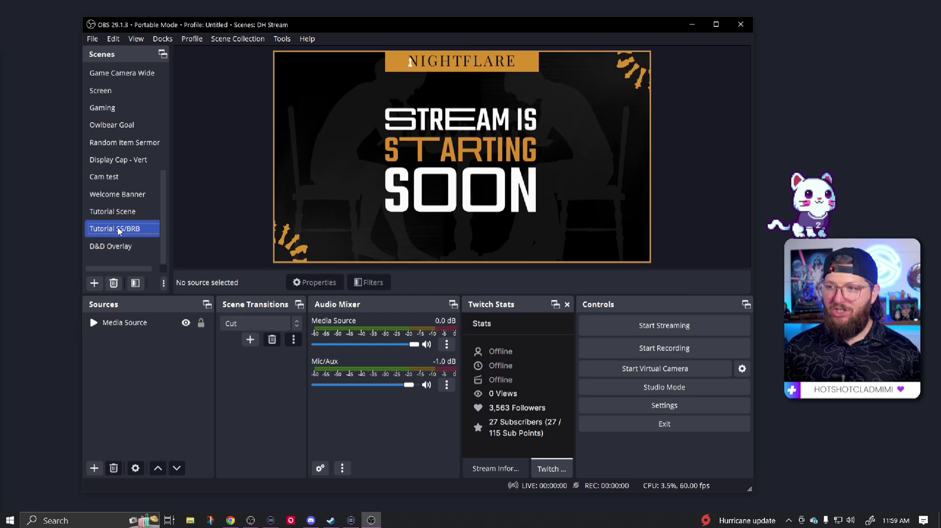
pyautogui.click(119, 245)
# Restore the Fade transition and test it, ending on the D&D Overlay scene
pyautogui.click(251, 323)
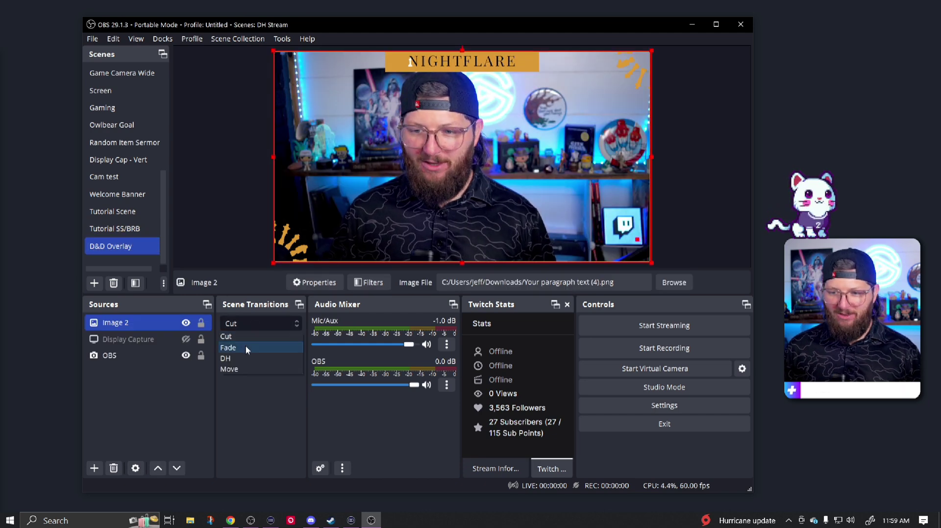
pyautogui.click(245, 347)
pyautogui.click(130, 229)
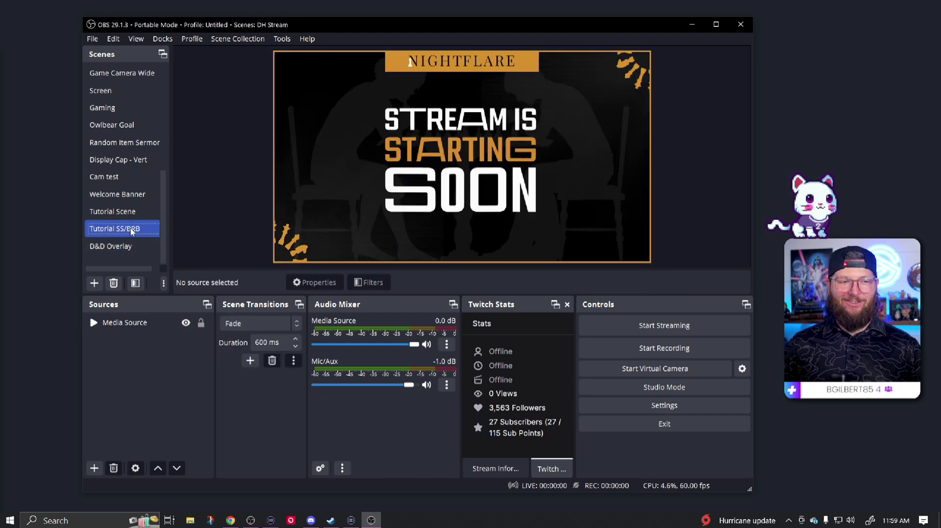
pyautogui.click(126, 247)
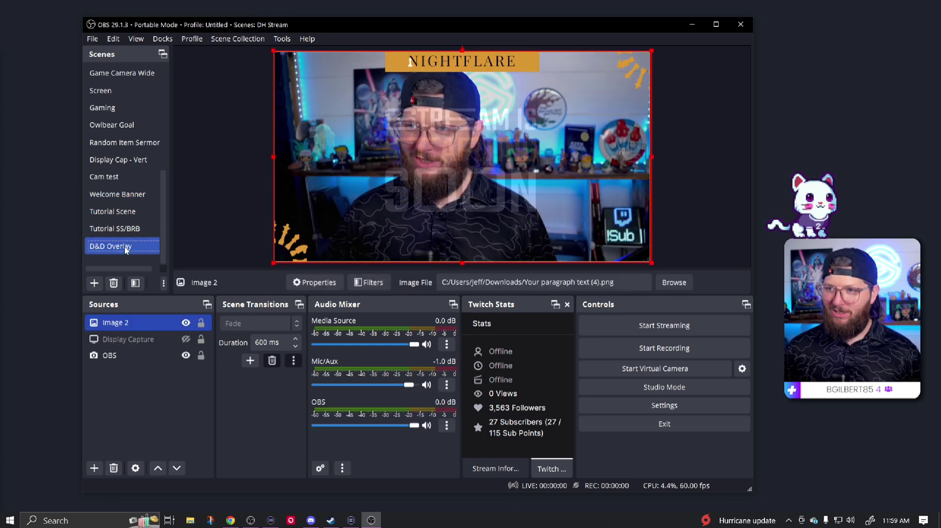